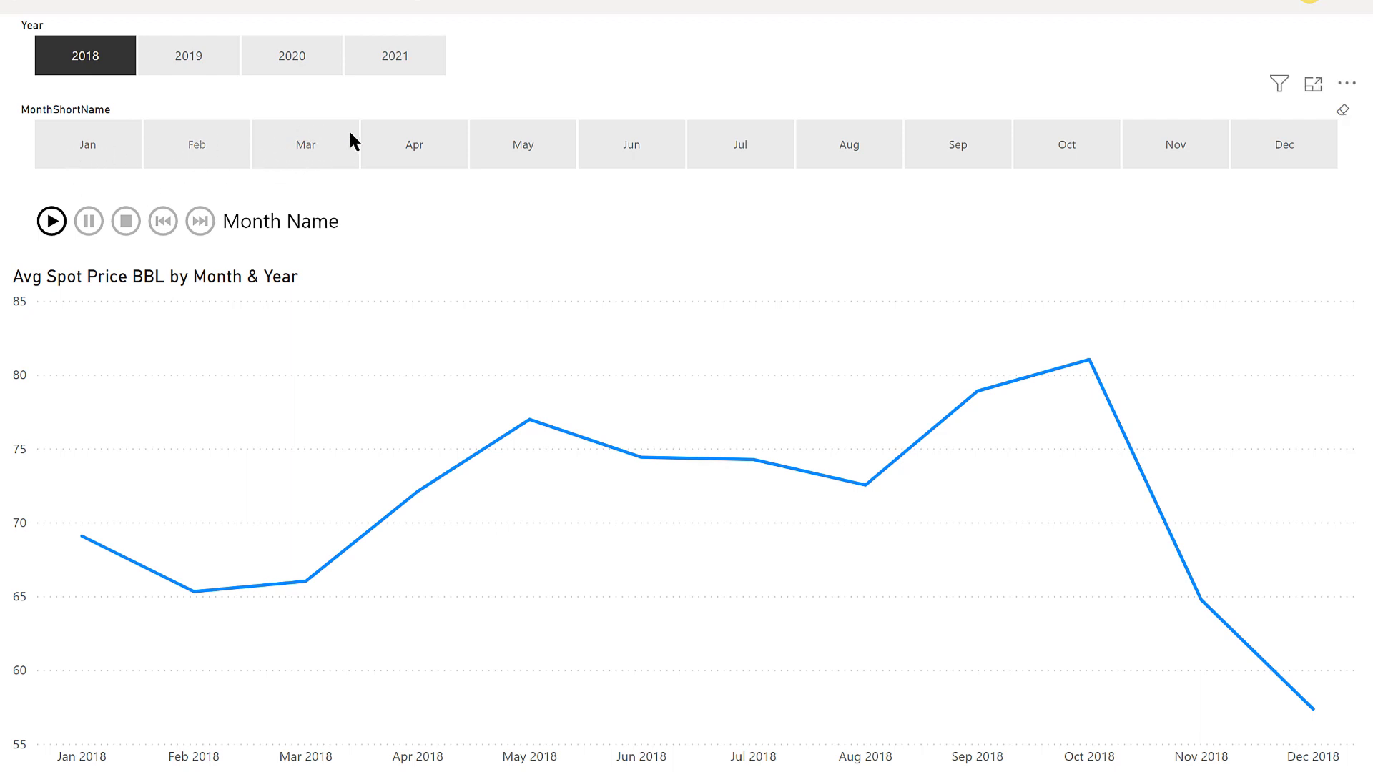
- Try starting the 2018 chart at Mar, Jul and Jan, then clear the month selection
click(326, 136)
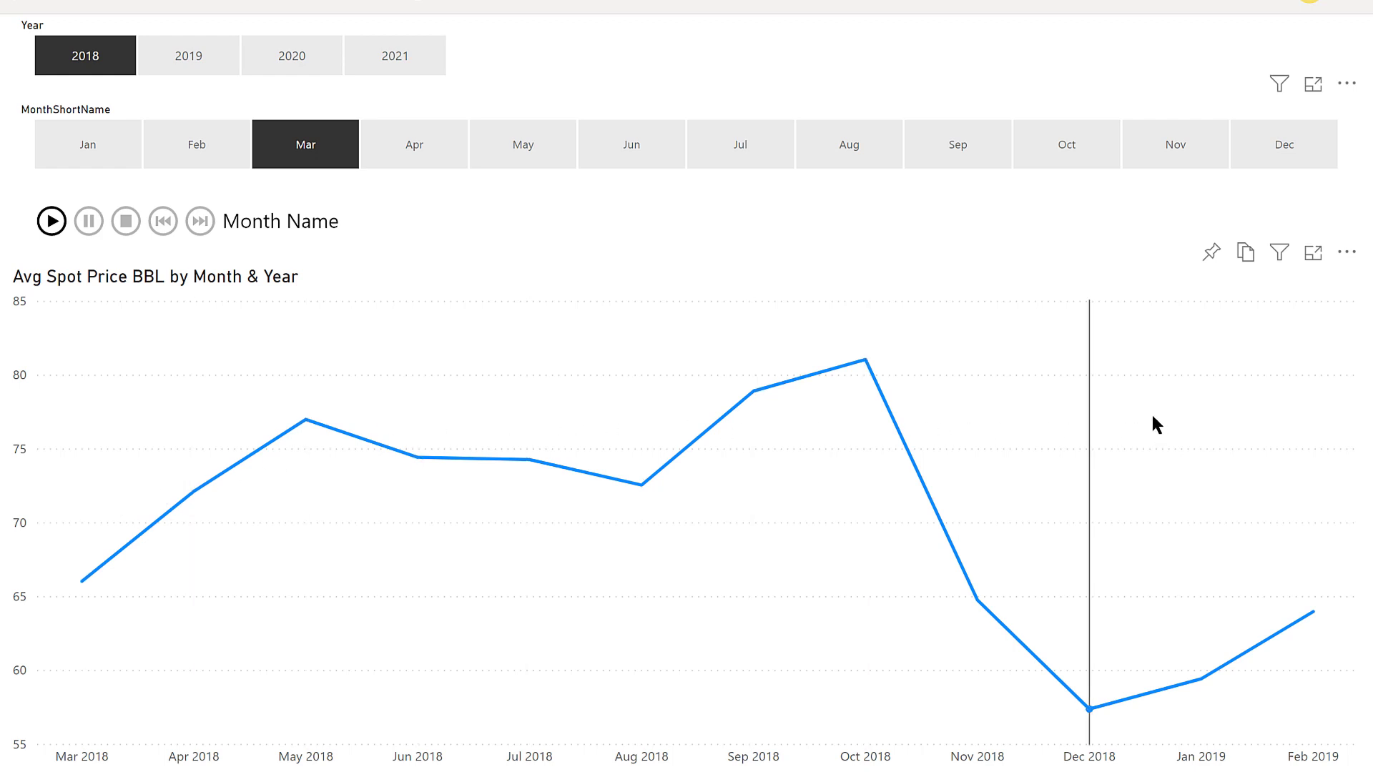
click(746, 163)
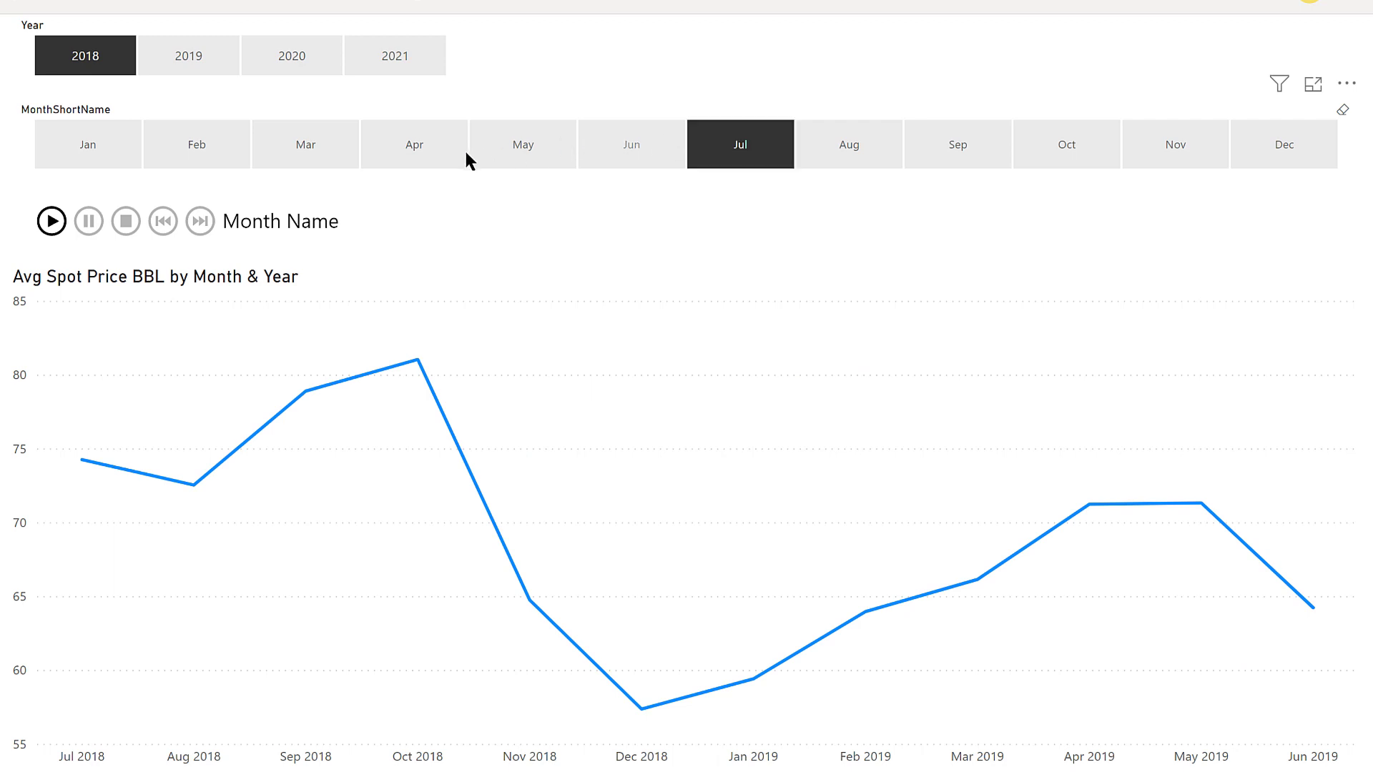
click(102, 148)
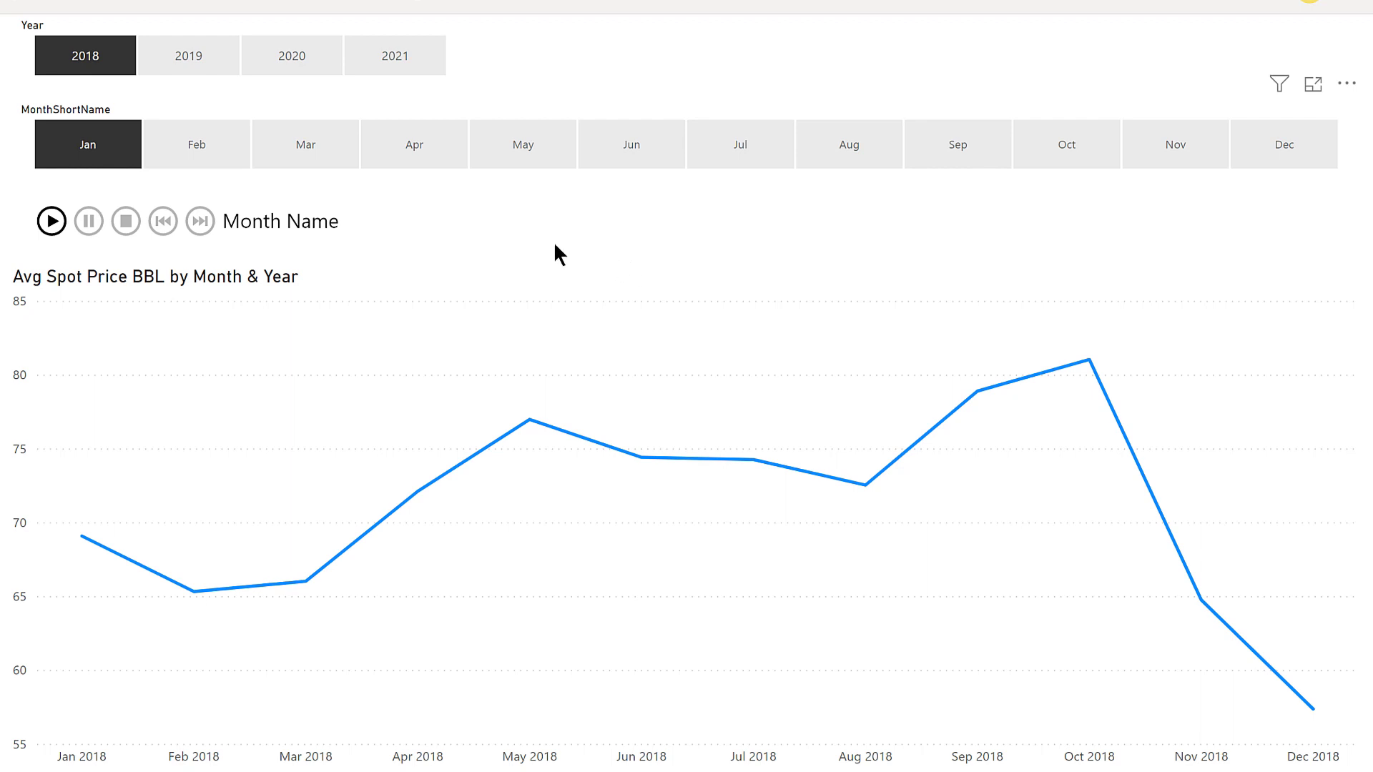
click(79, 157)
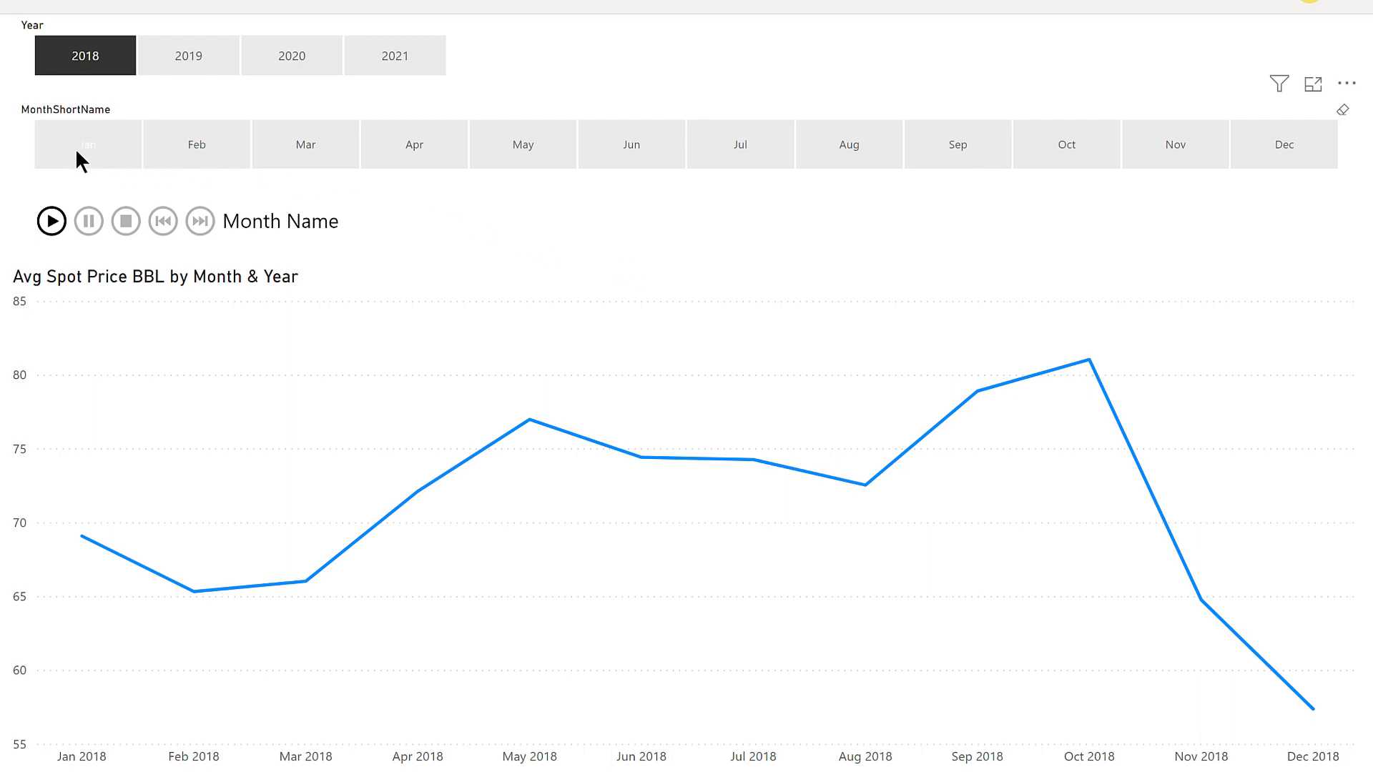
- Play the 2018 chart's month-by-month animation, then show the open Power BI Desktop windows
click(57, 216)
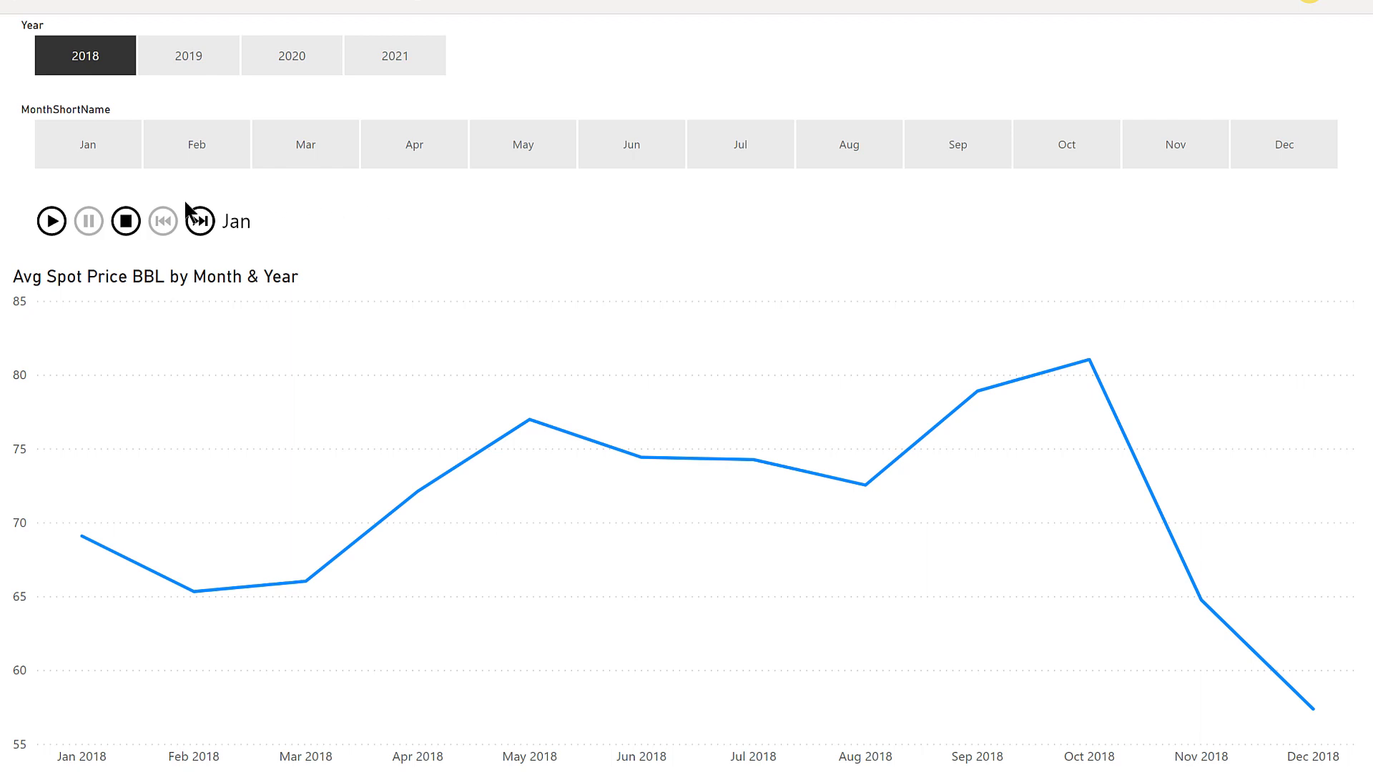
click(50, 221)
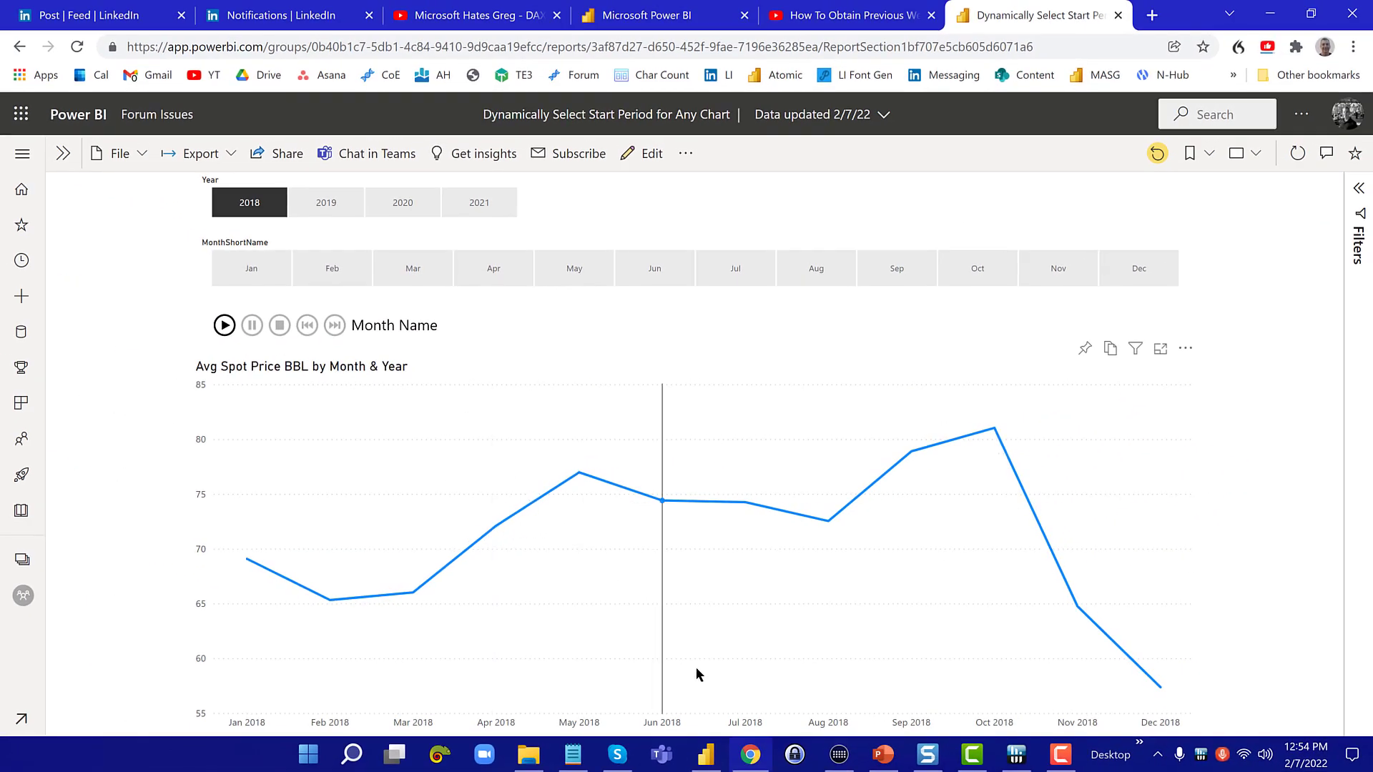
mouse_move(697, 667)
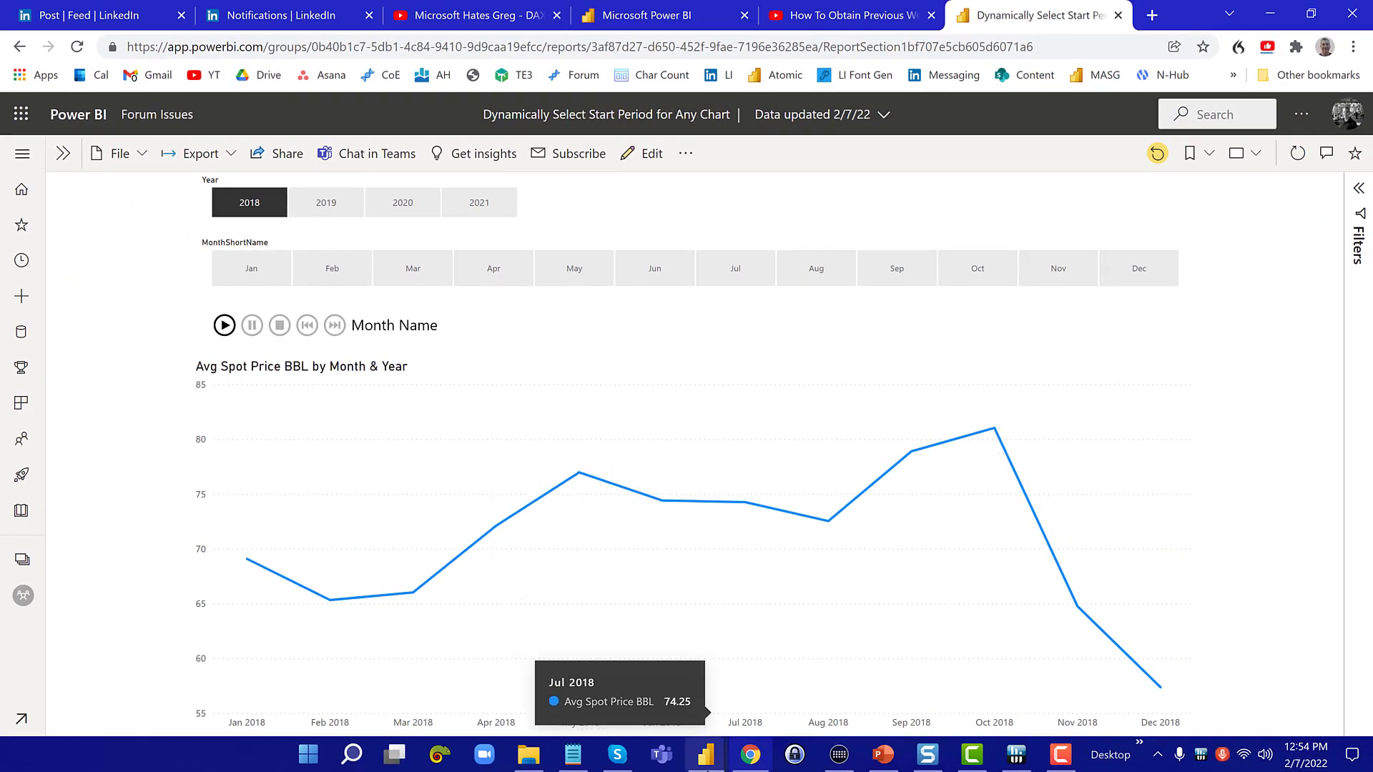
click(708, 759)
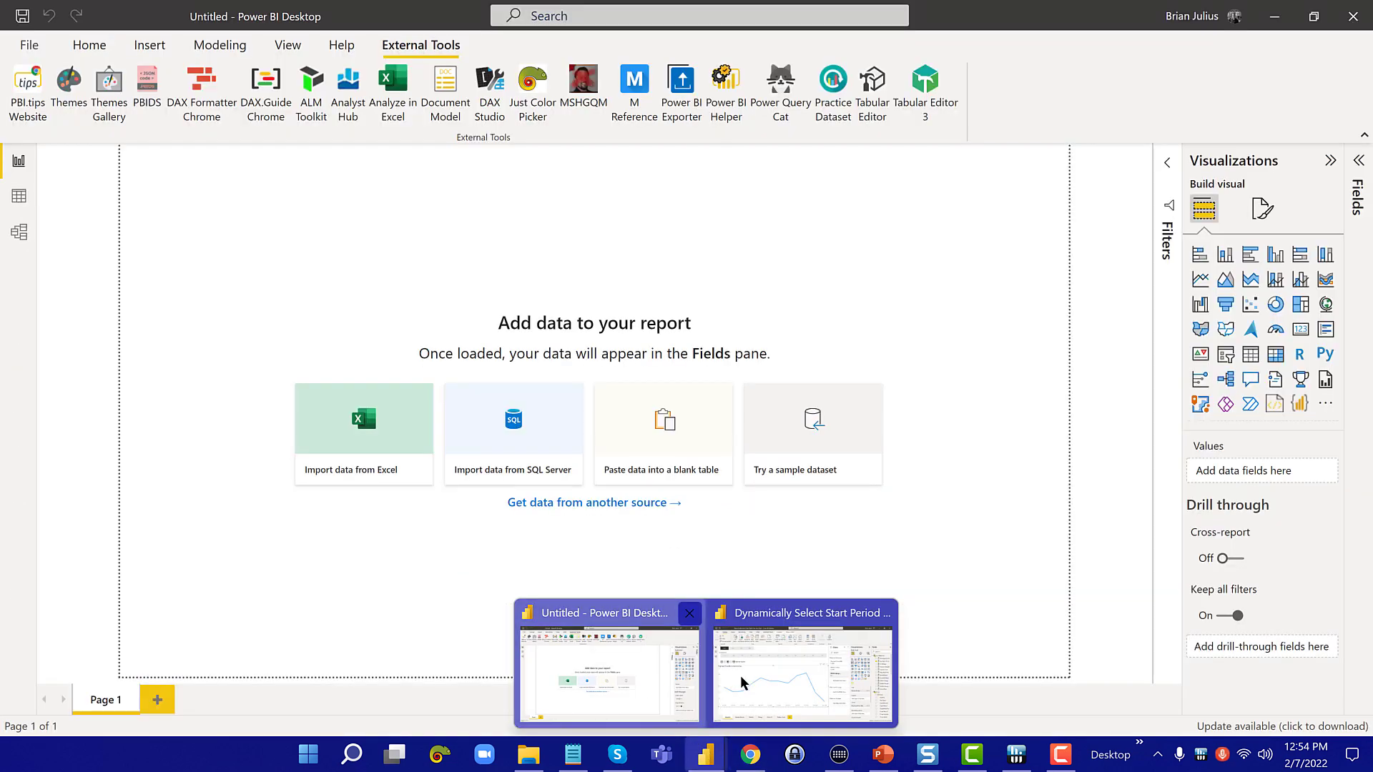
- In the start-period report's model diagram, place the Spot Prices table below Dates, then return to Report view
click(745, 675)
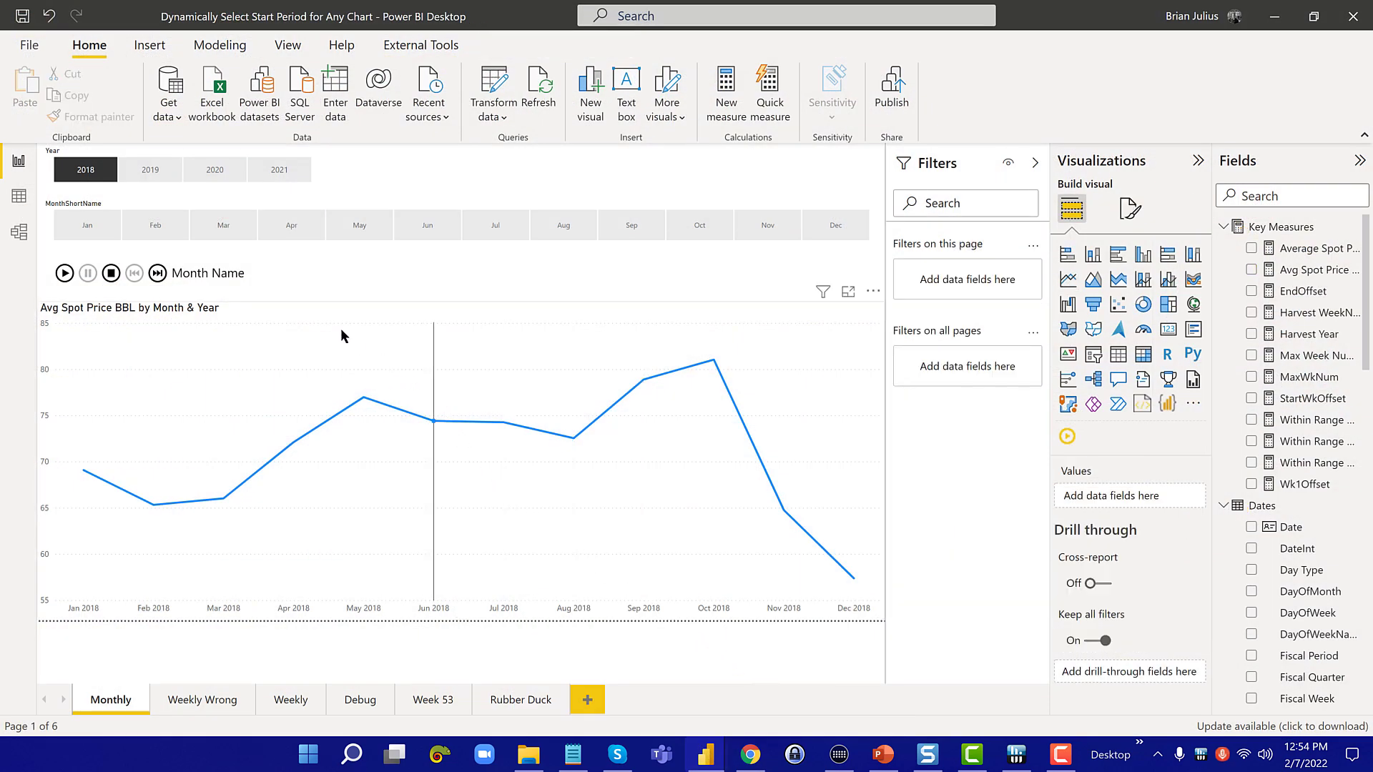
click(19, 231)
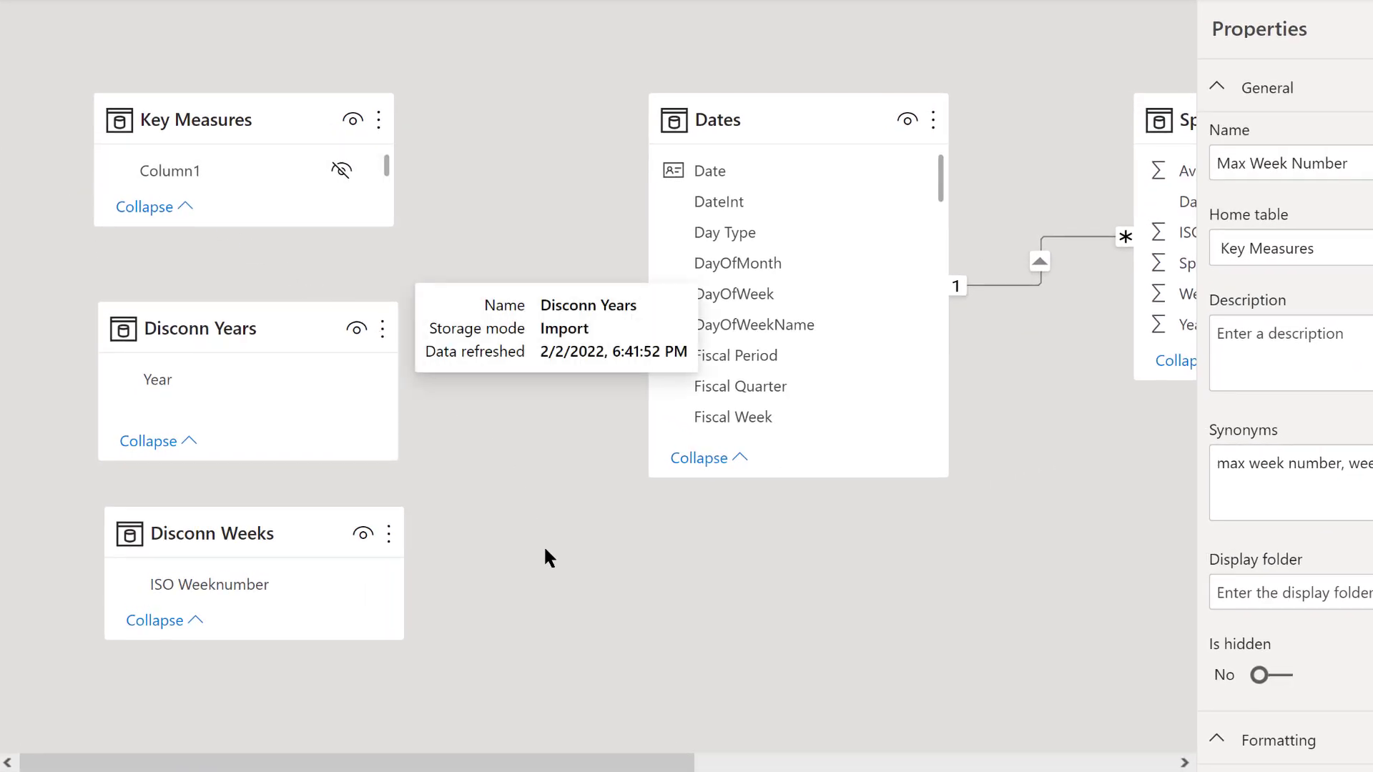
drag(622, 758, 867, 739)
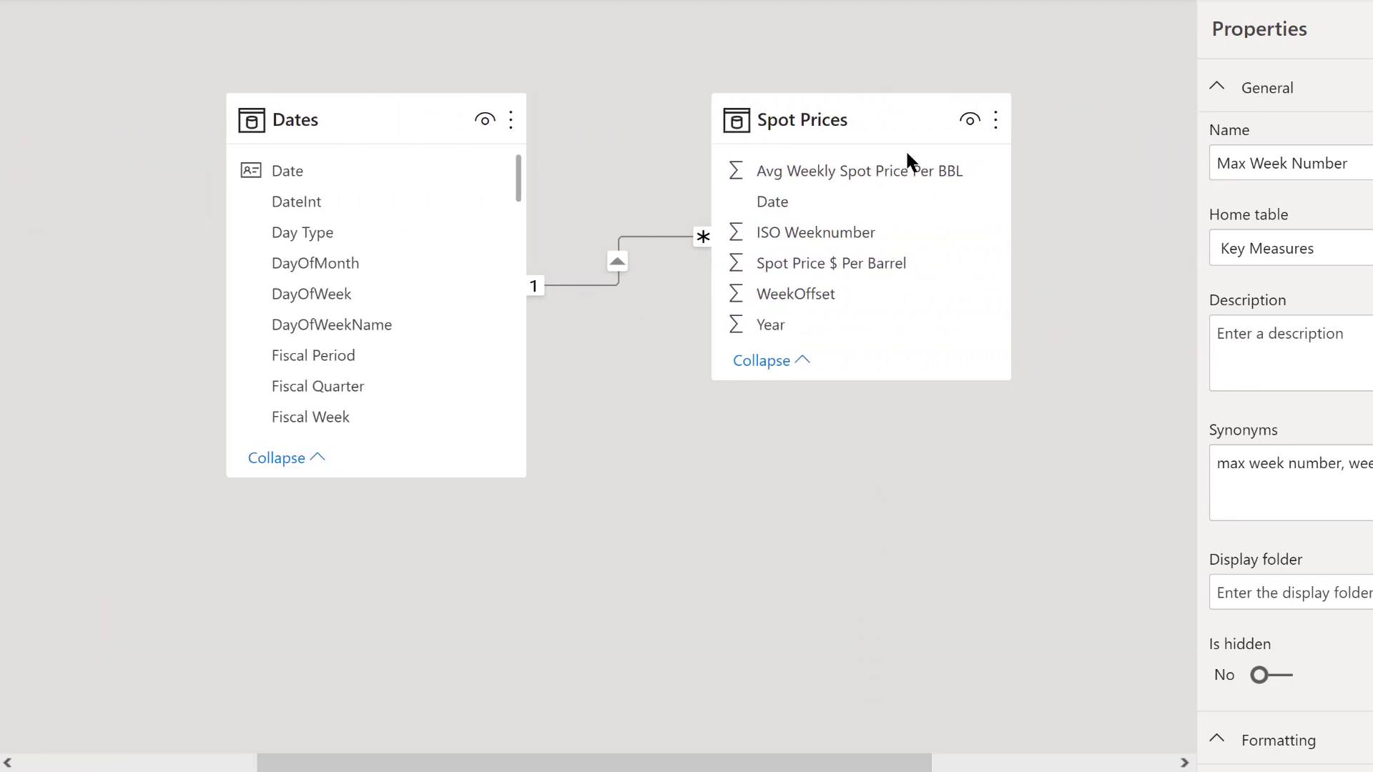
drag(910, 123, 804, 547)
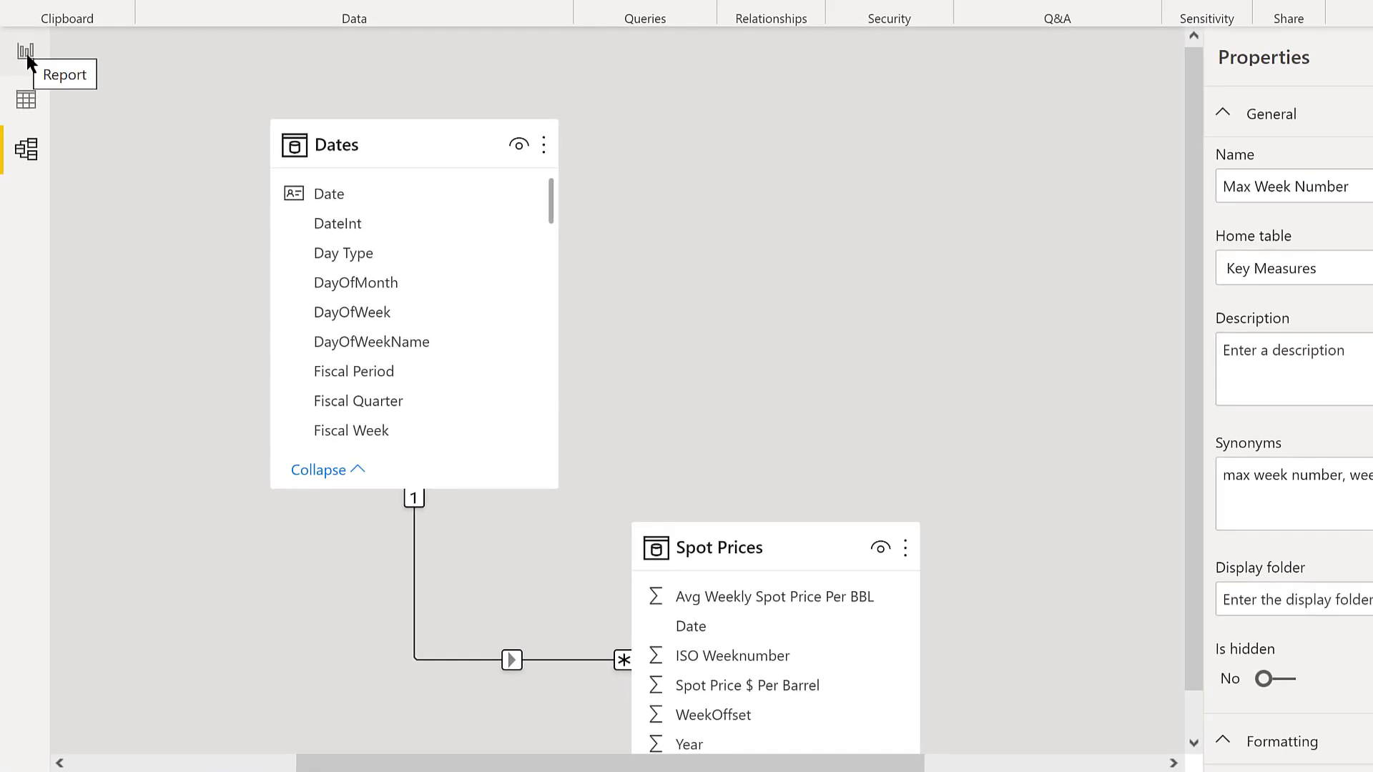
click(27, 53)
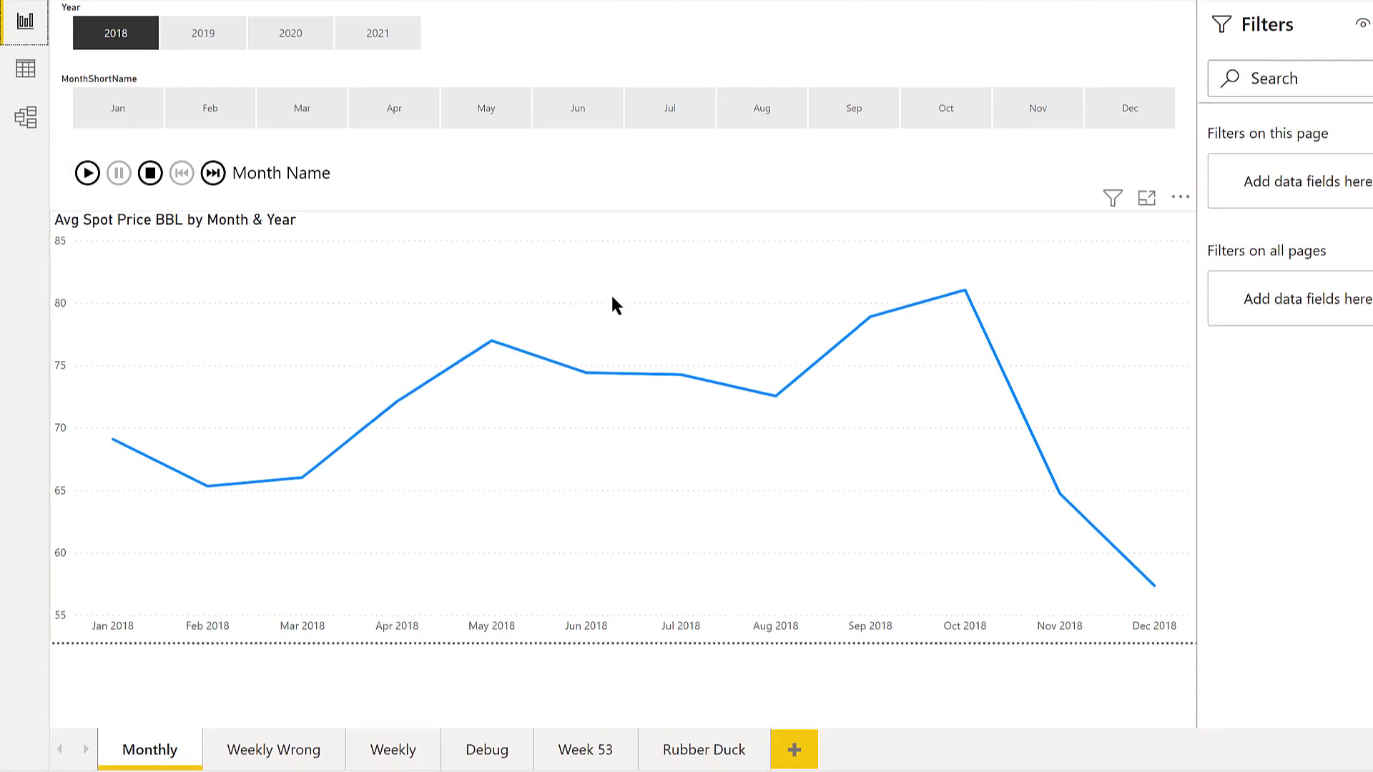
mouse_move(667, 298)
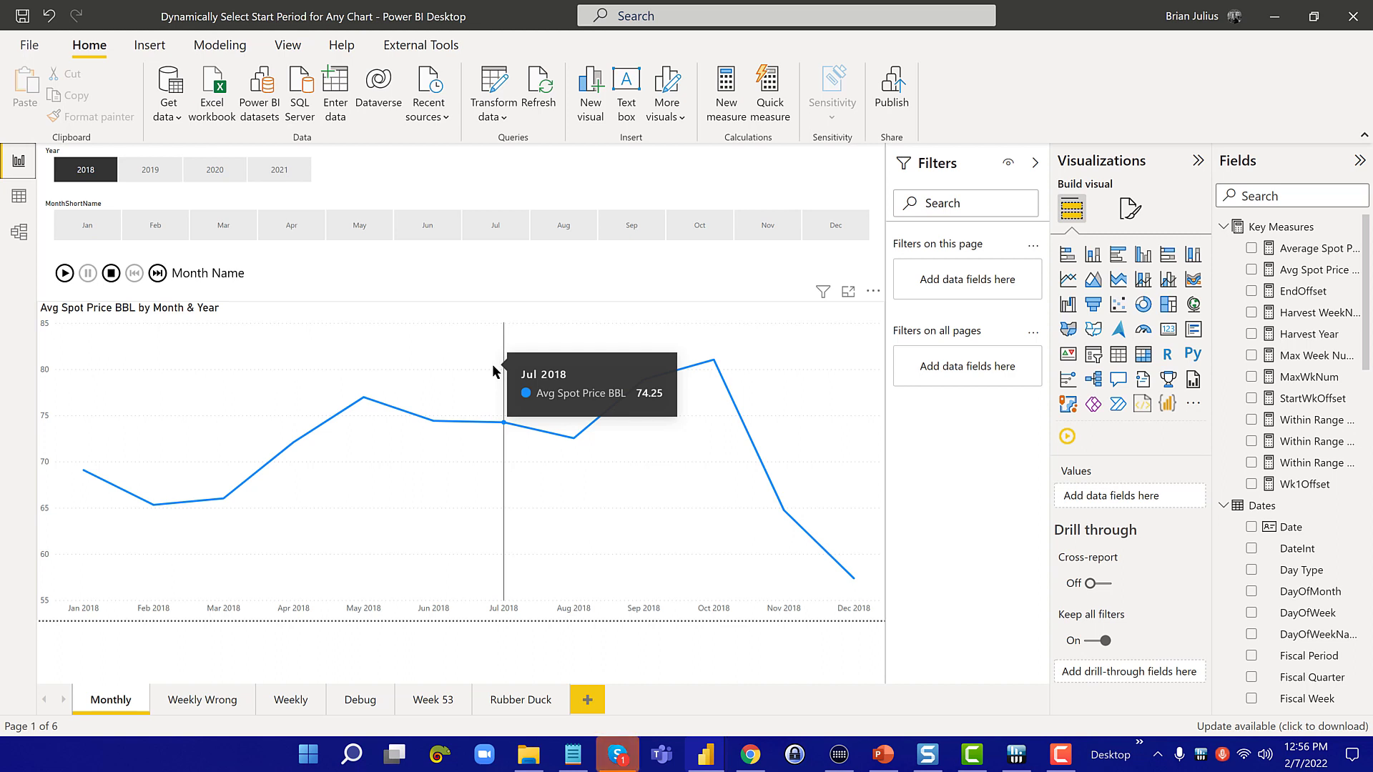
- Open the Rubber Duck report page with the duck photo
click(520, 704)
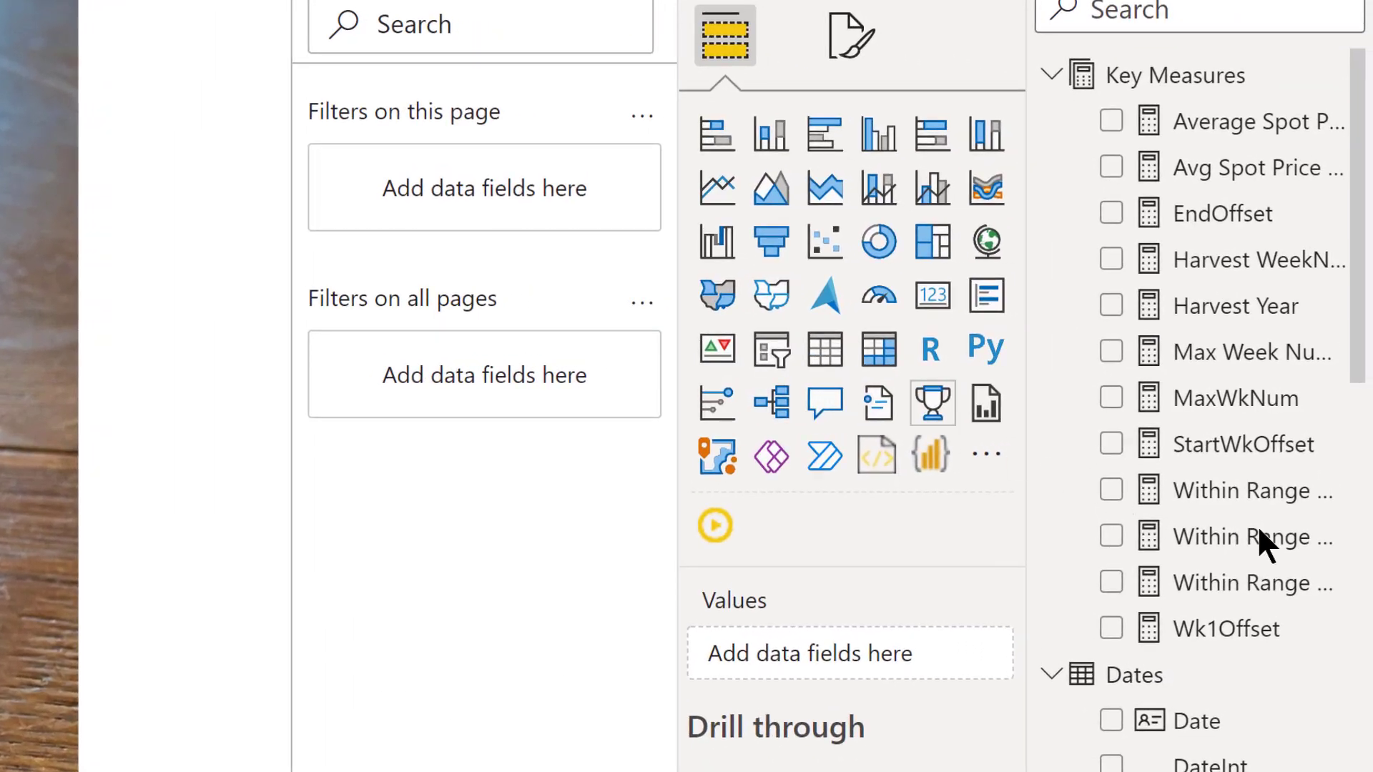
- Show the DAX formula of the Key Measures' Within Range Monthly measure
click(1217, 490)
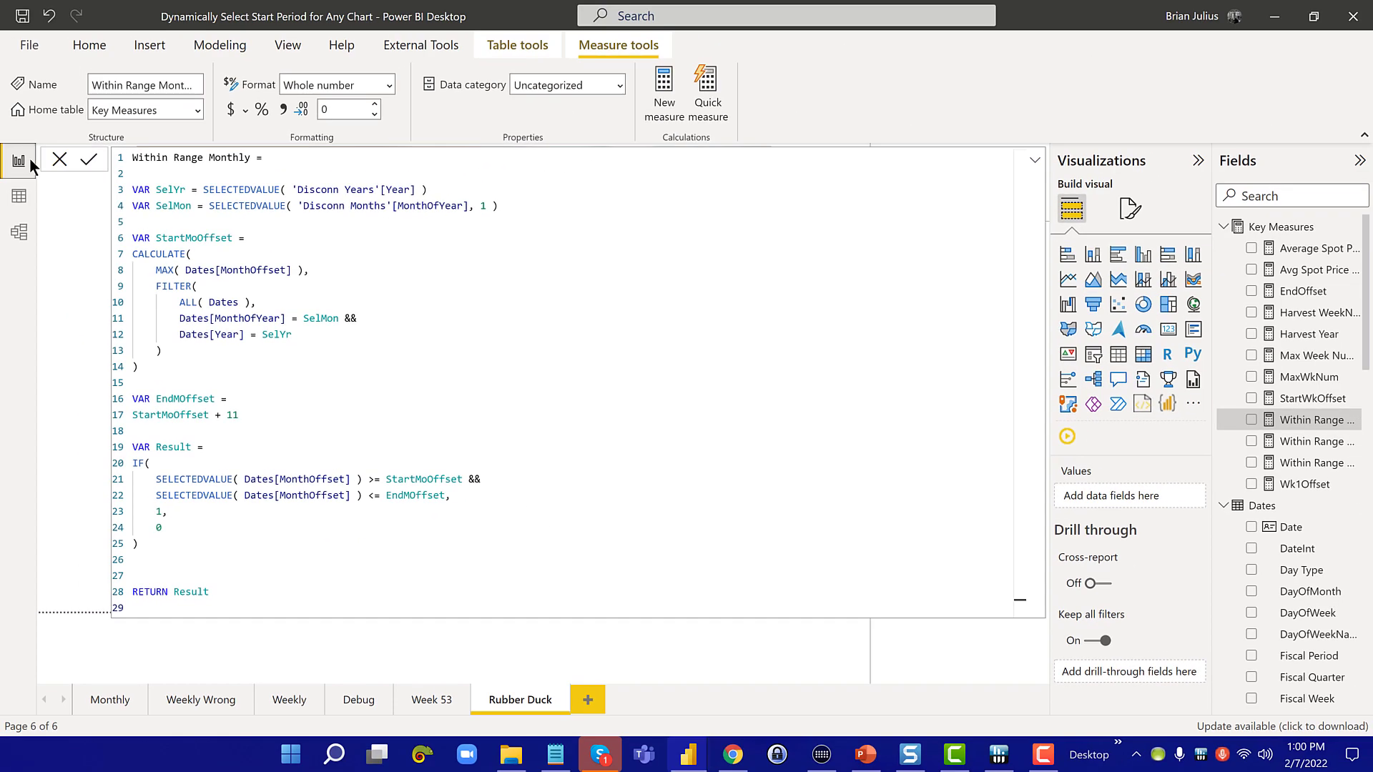
- Commit the completed Within Range Monthly DAX measure and exit the formula bar
click(29, 157)
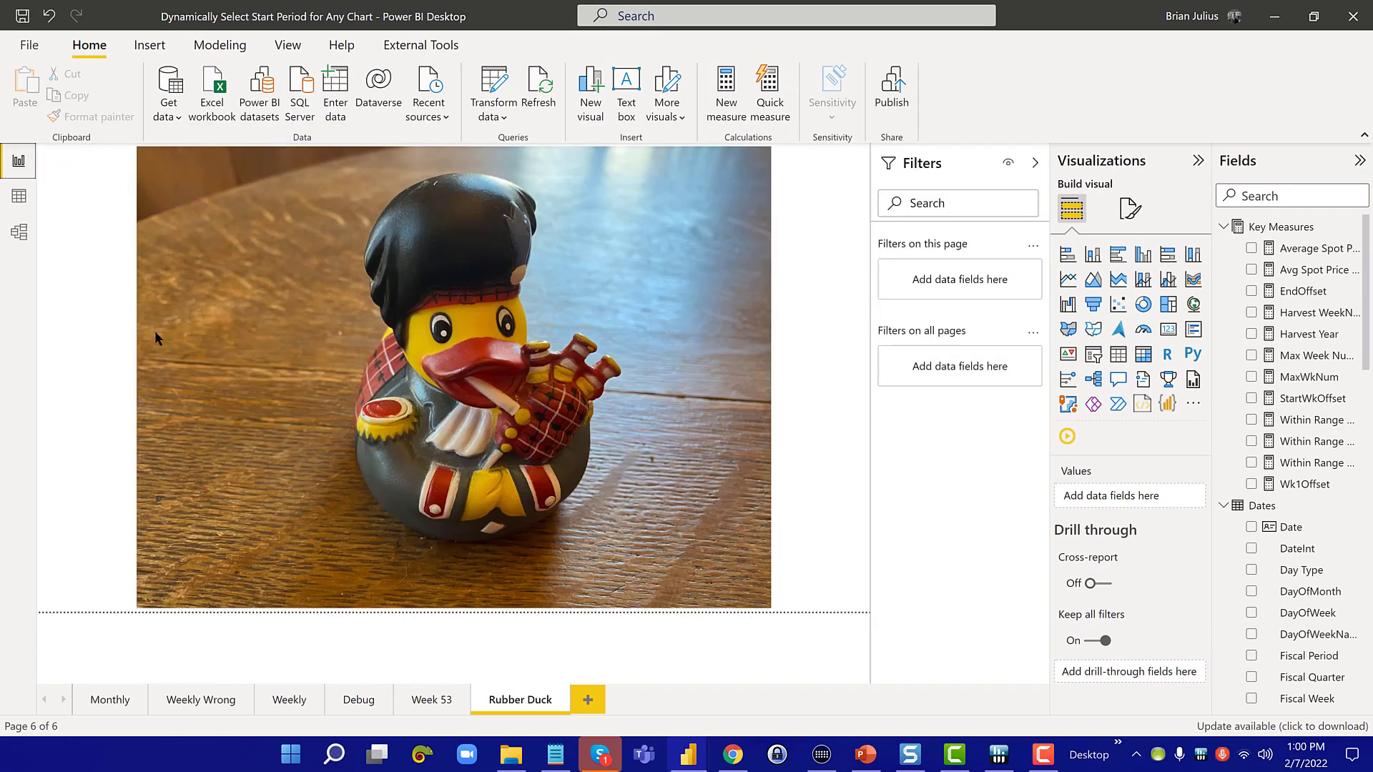
- On the Monthly page, confirm the chart's Within Range is 1 filter and start it at Feb
click(108, 703)
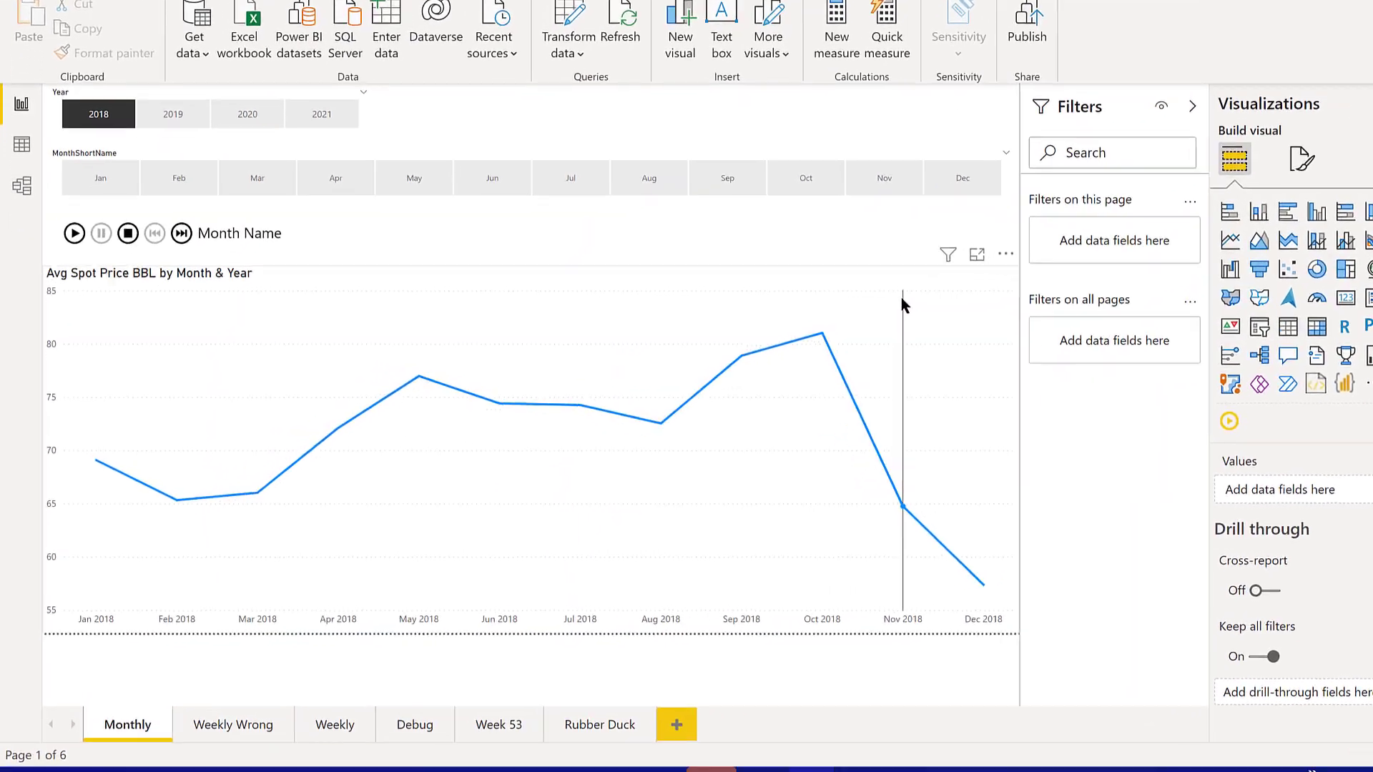
click(902, 302)
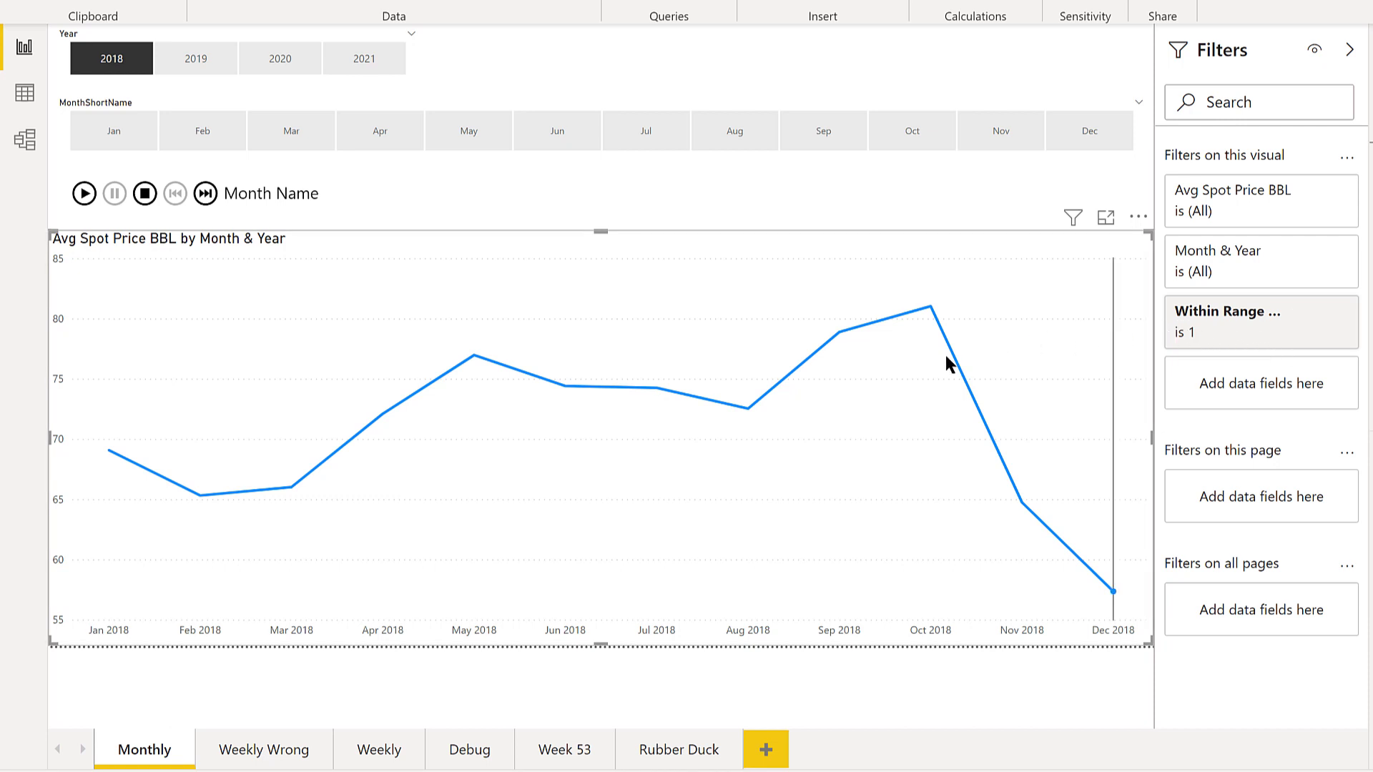
click(216, 134)
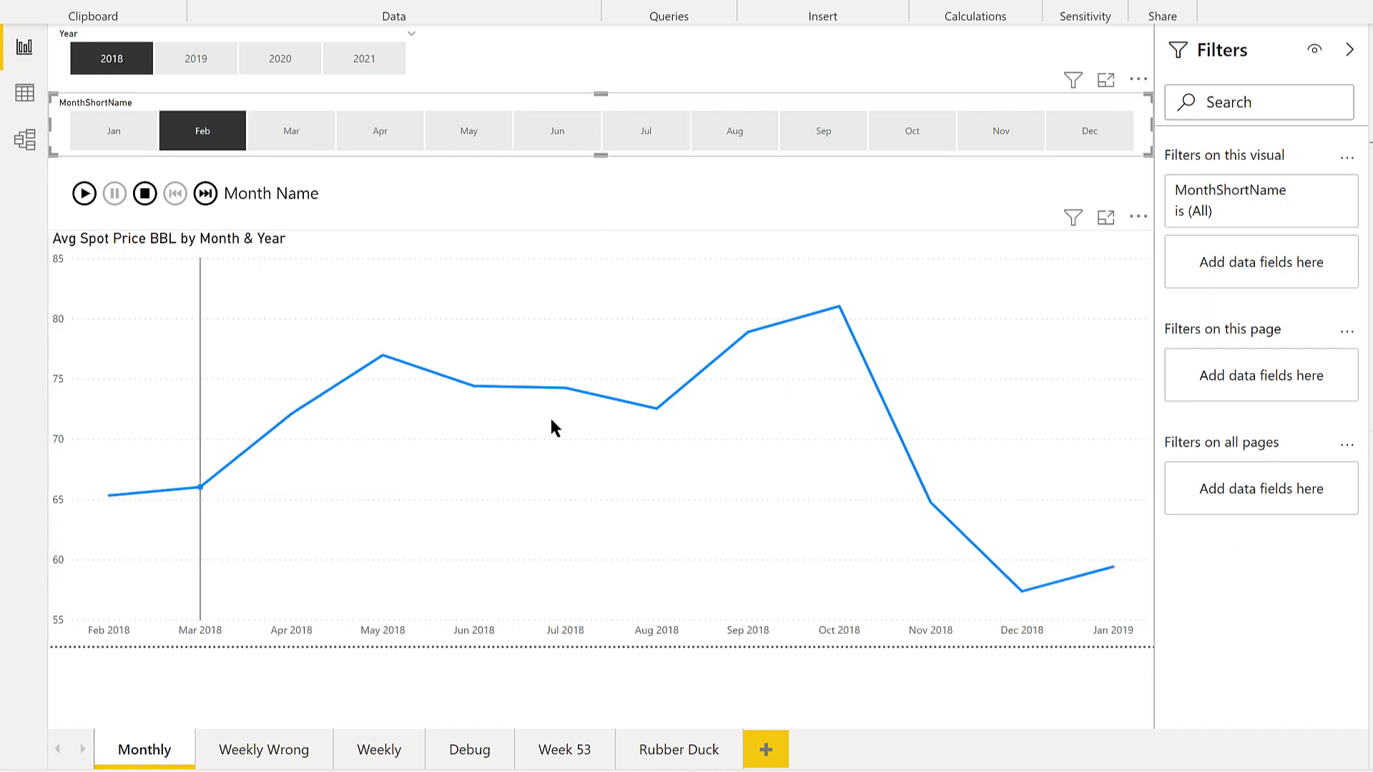
- Pick Dec as start month, try years 2019 and 2021, then settle on 2020
click(1067, 133)
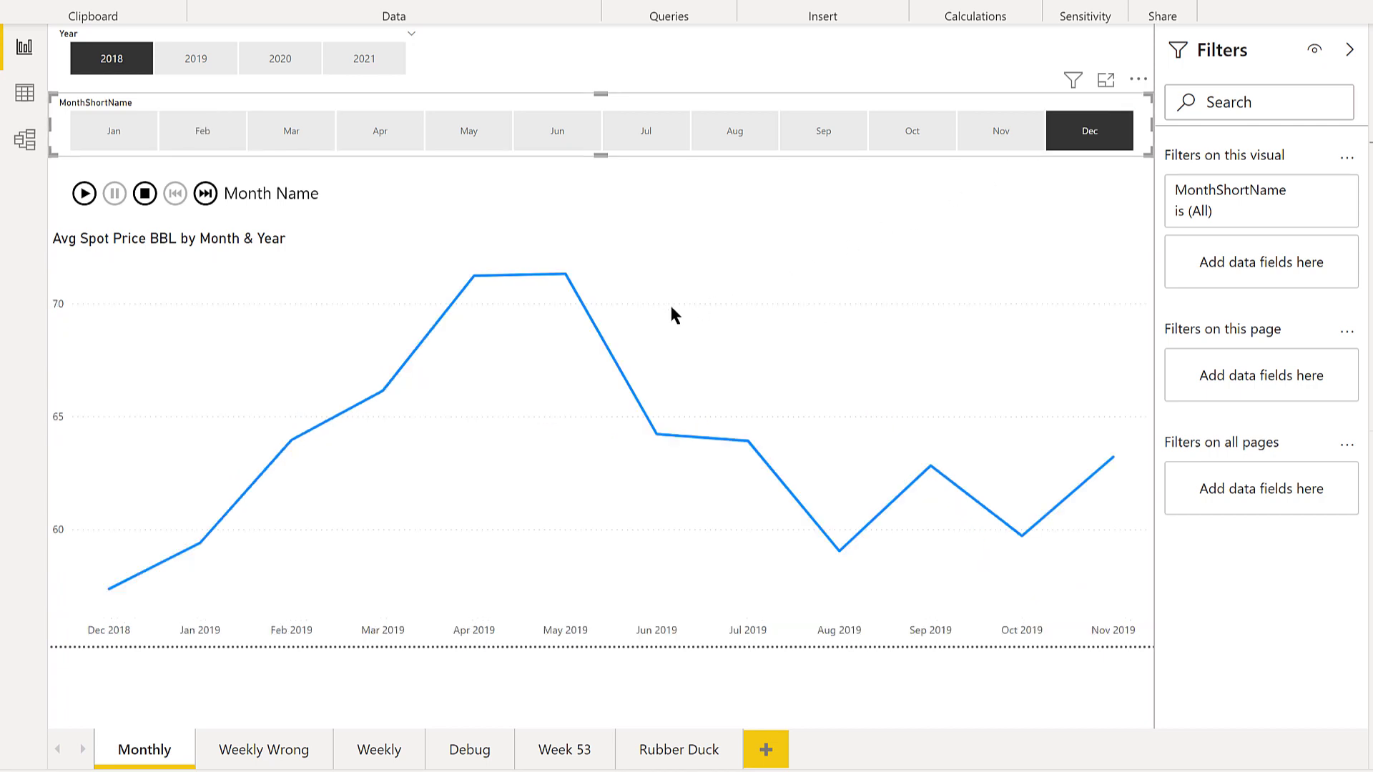
click(294, 65)
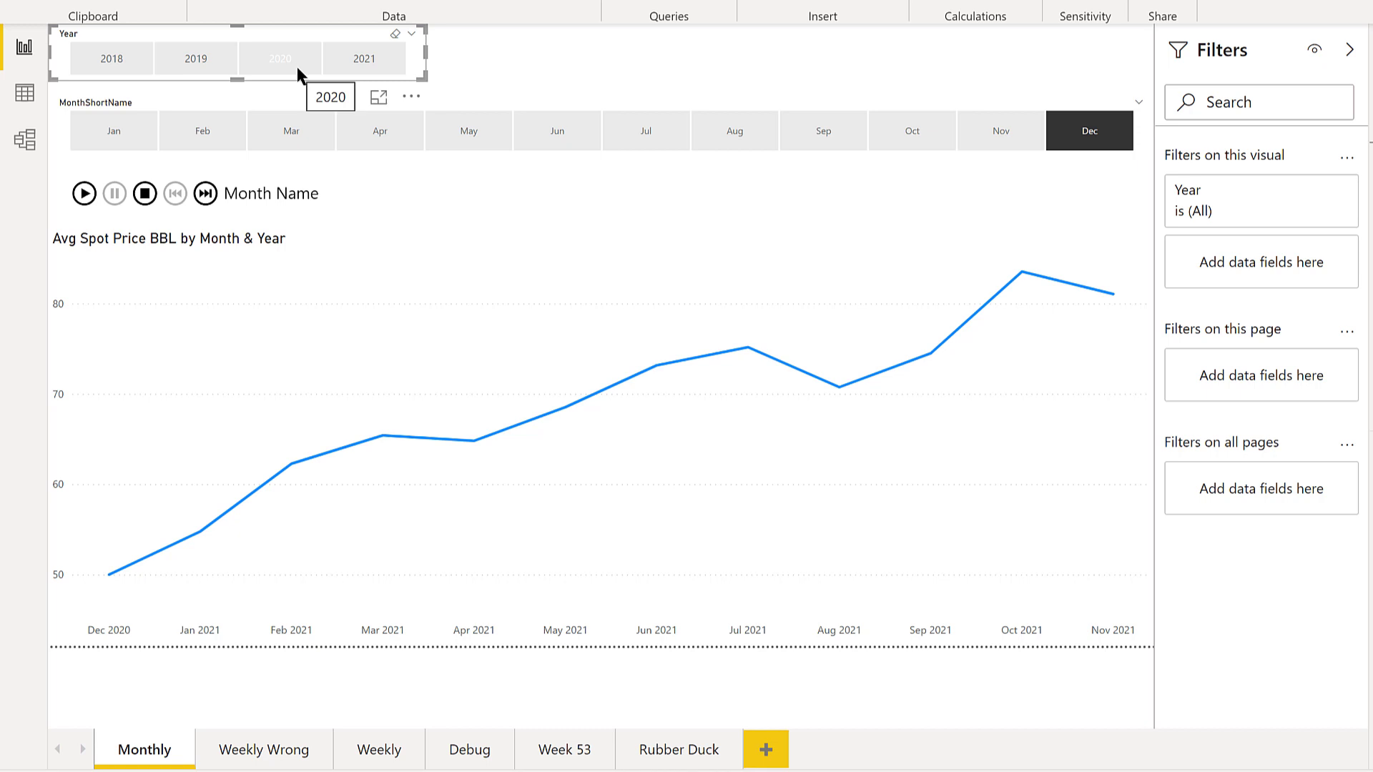
click(221, 66)
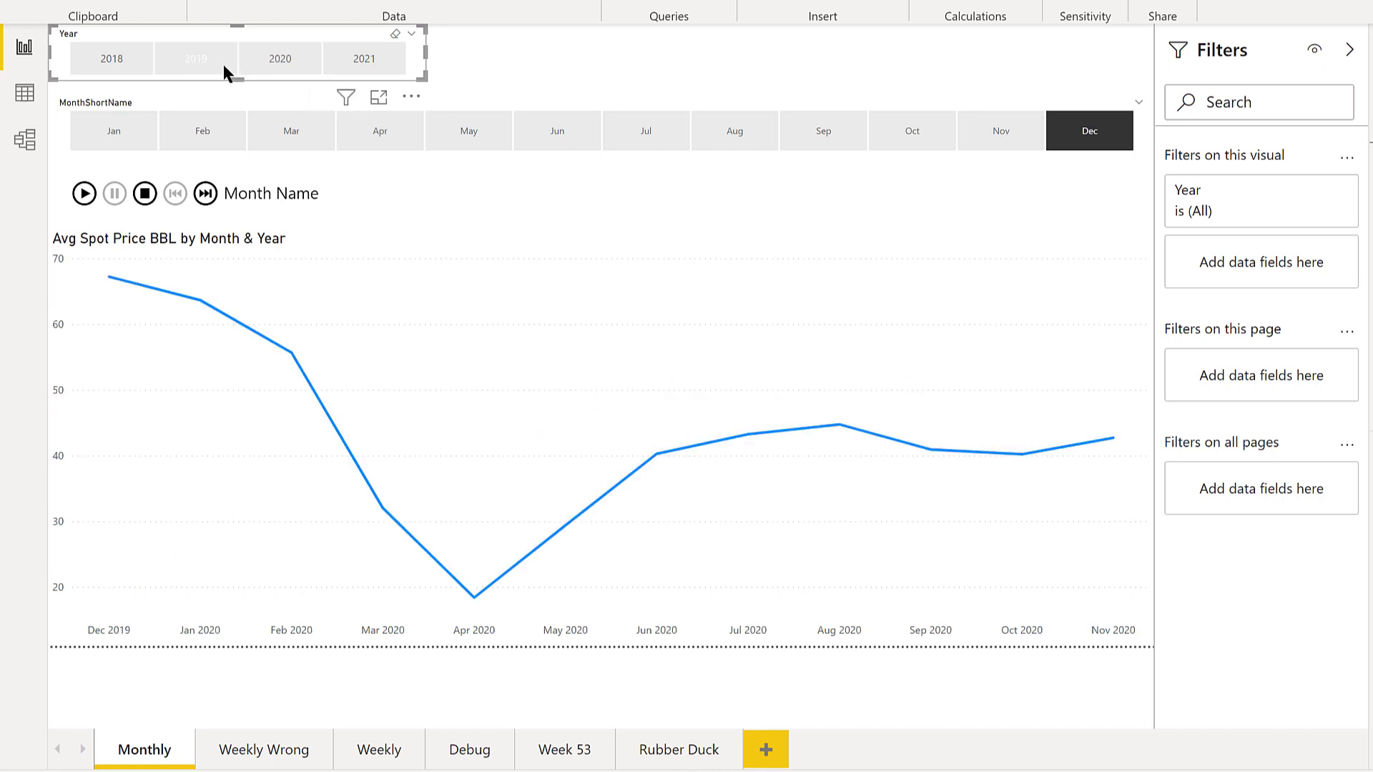
click(365, 64)
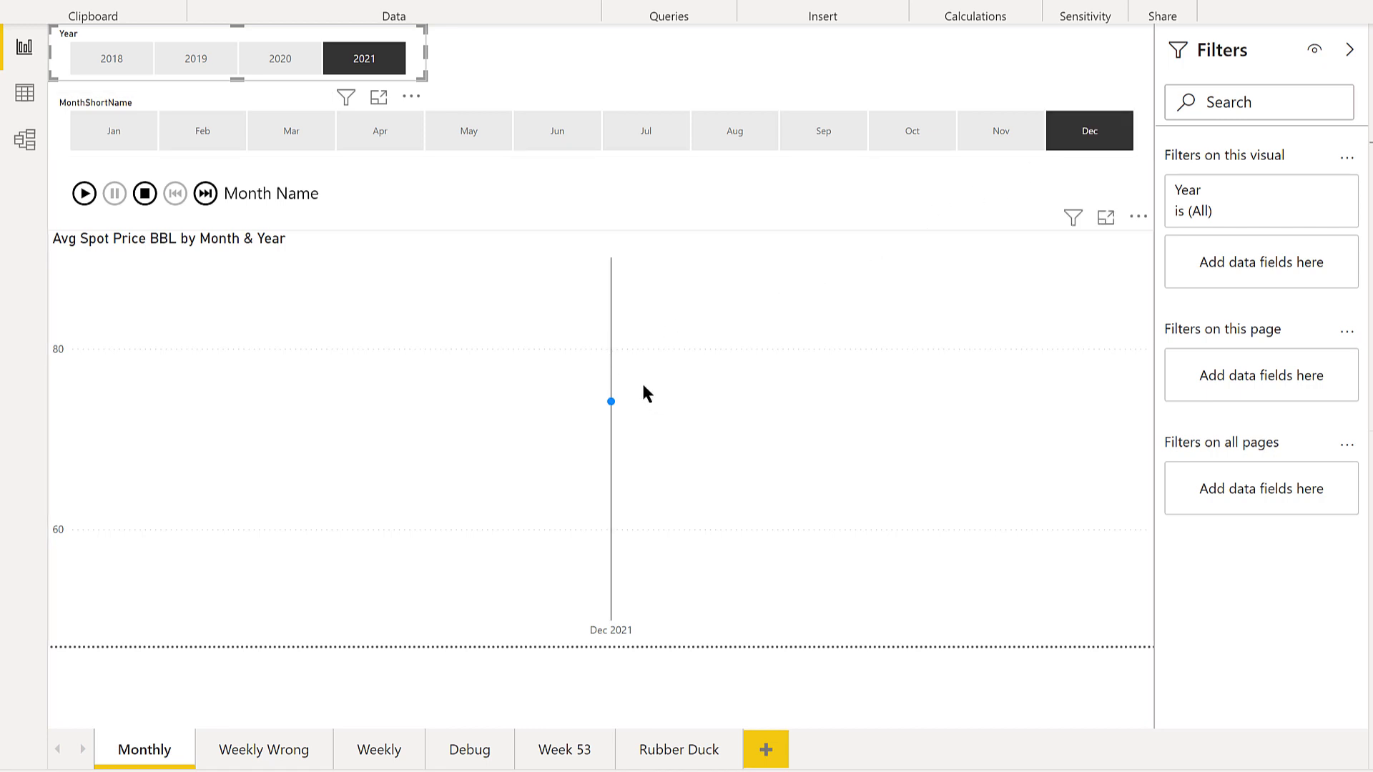
click(298, 64)
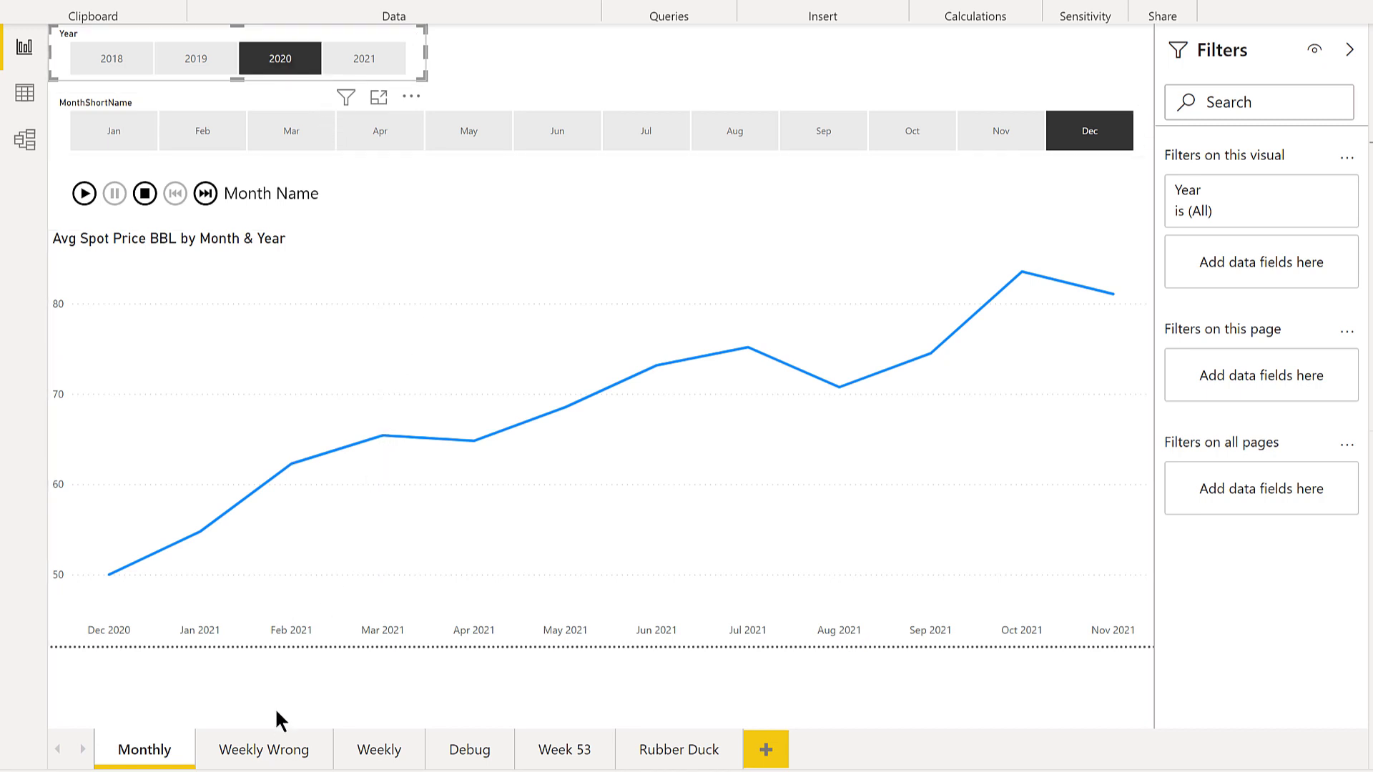
- On the Weekly Wrong page, review the Within Range Weekly Wrong formula and close it unchanged
click(271, 751)
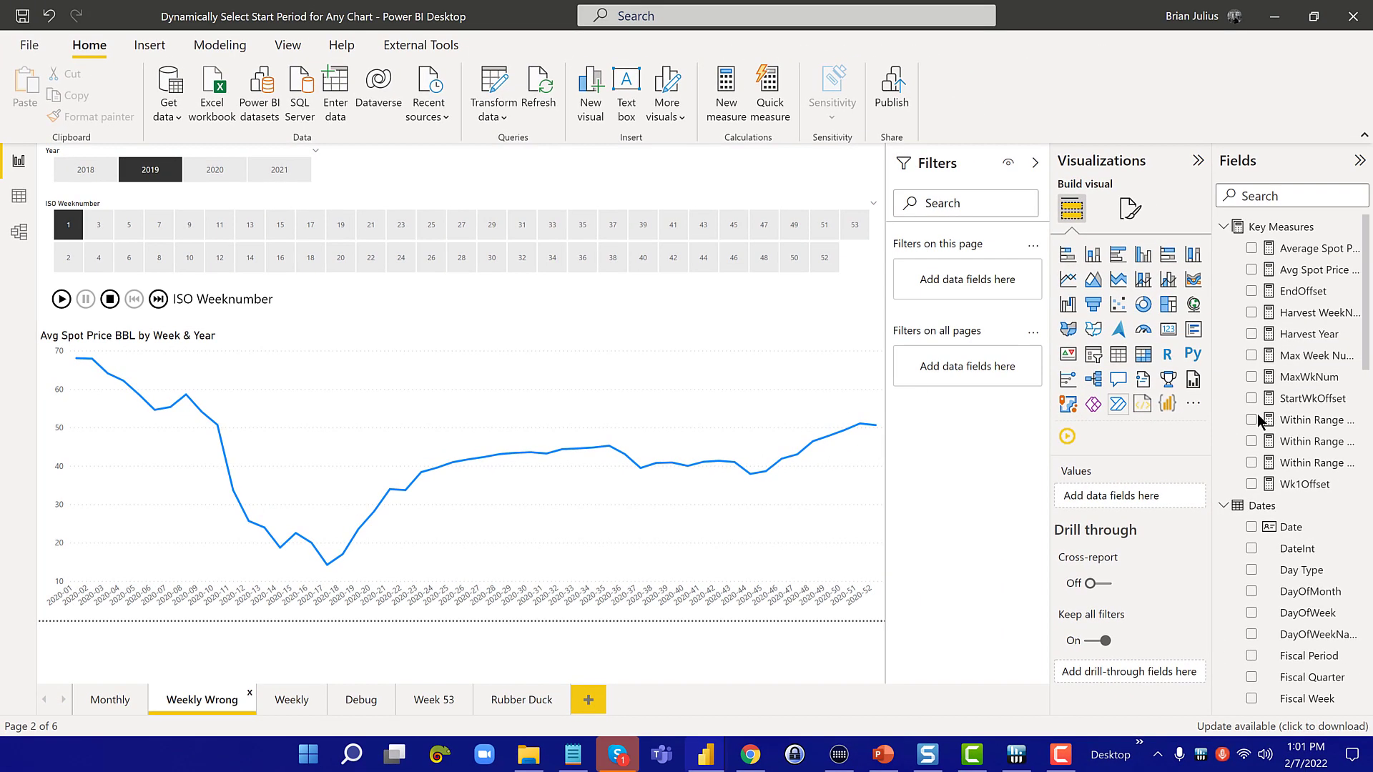
click(1311, 465)
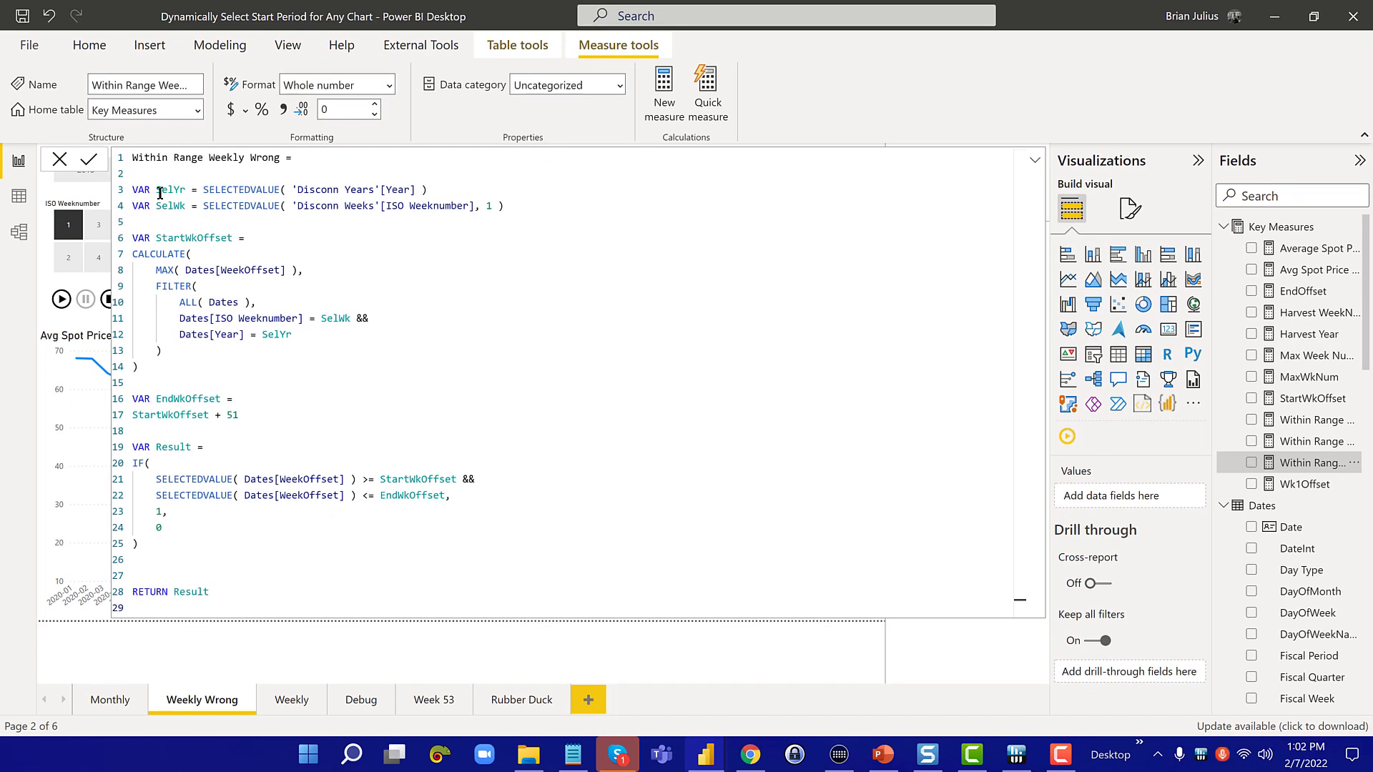
click(59, 159)
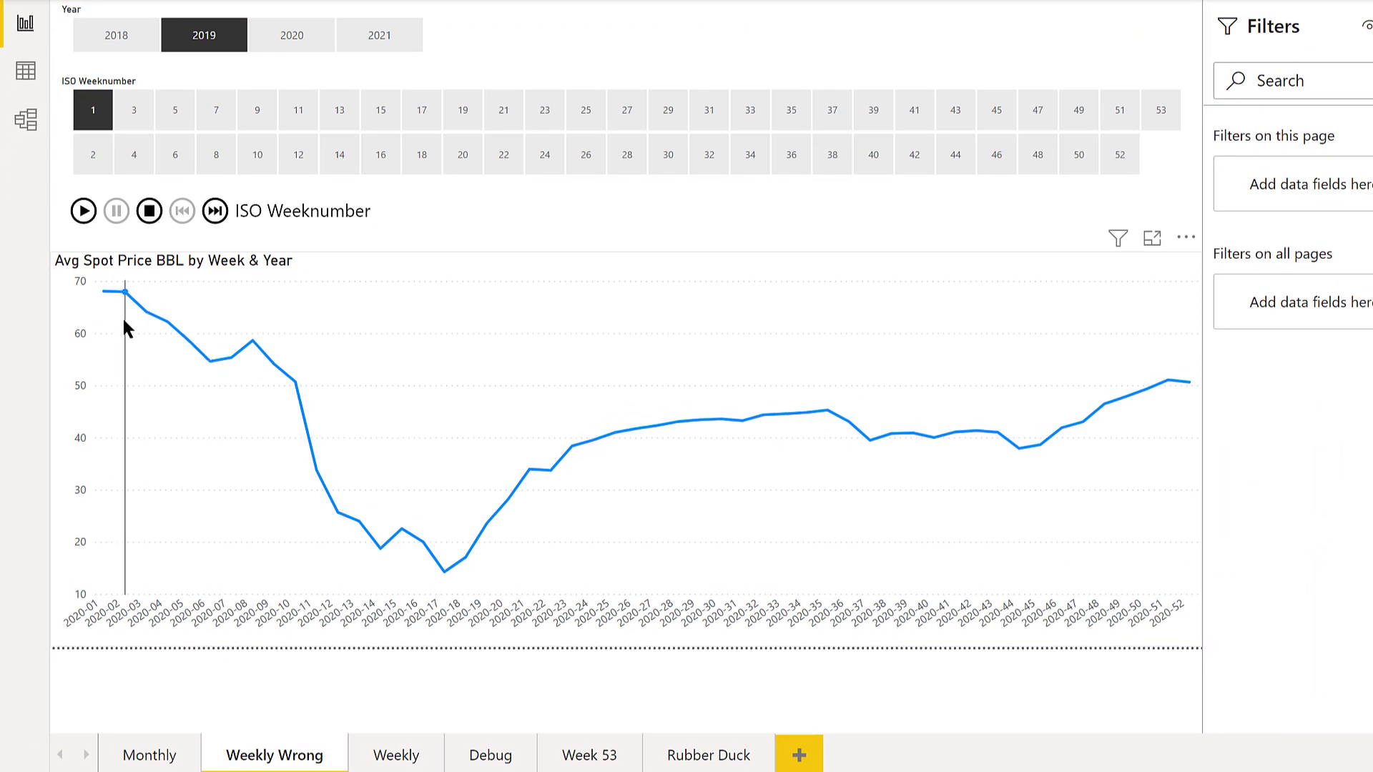
- Set the weekly chart's start to ISO week 15 and year 2020
mouse_move(122, 316)
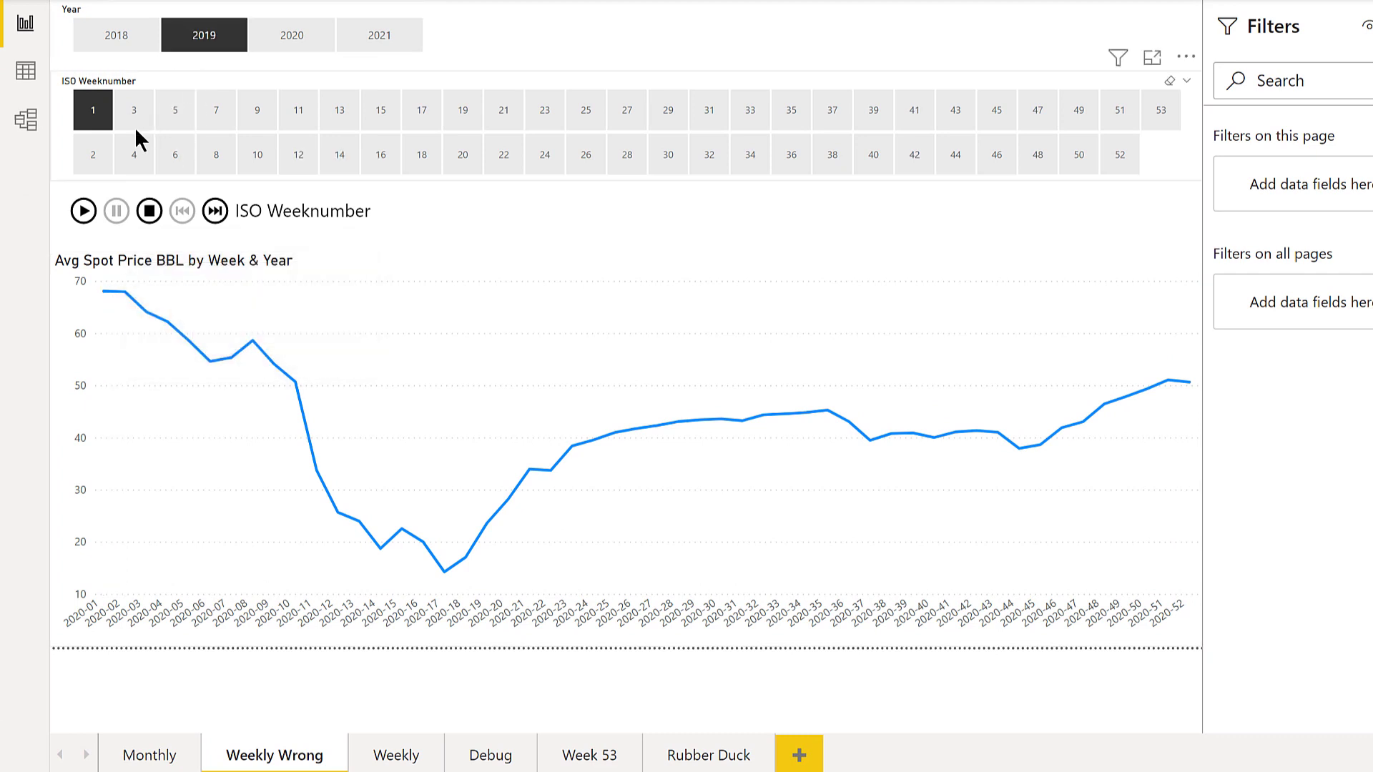
click(106, 122)
click(388, 110)
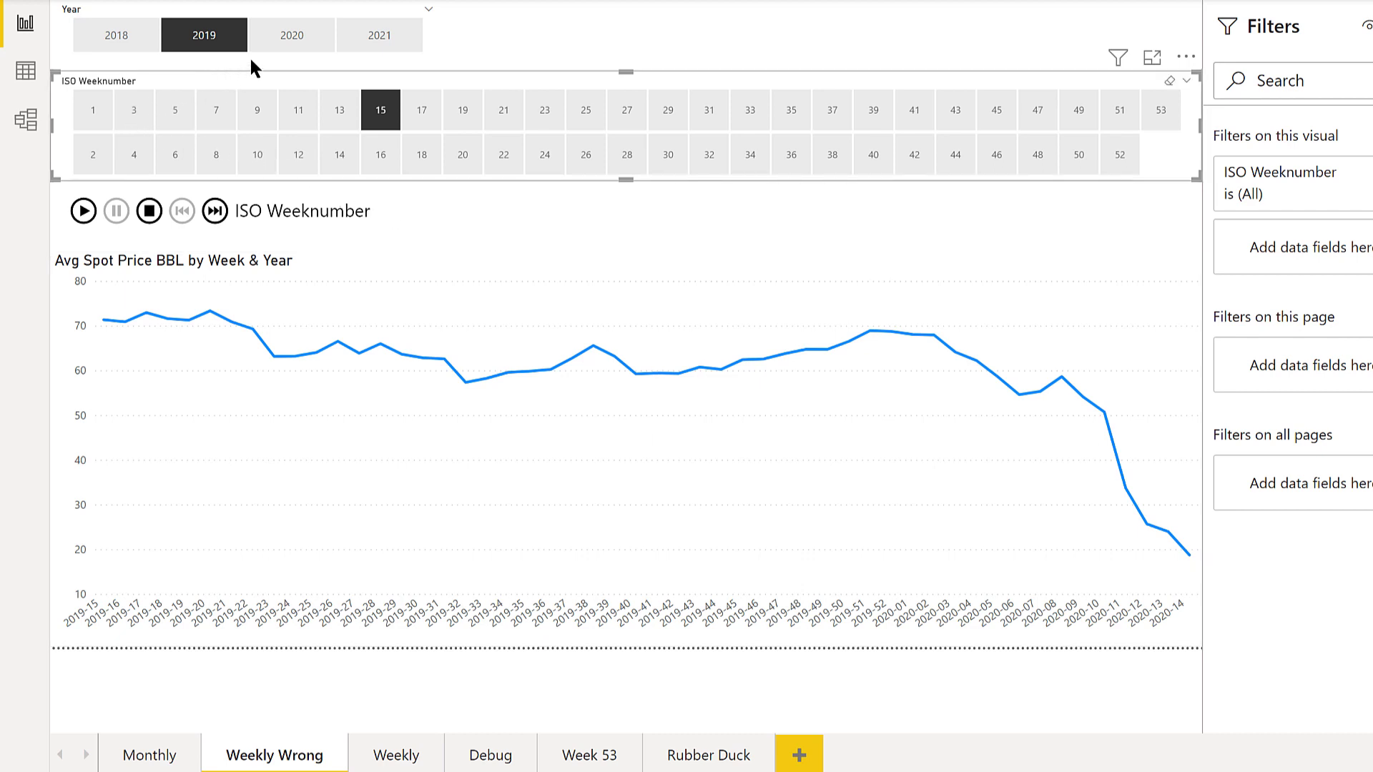
click(292, 35)
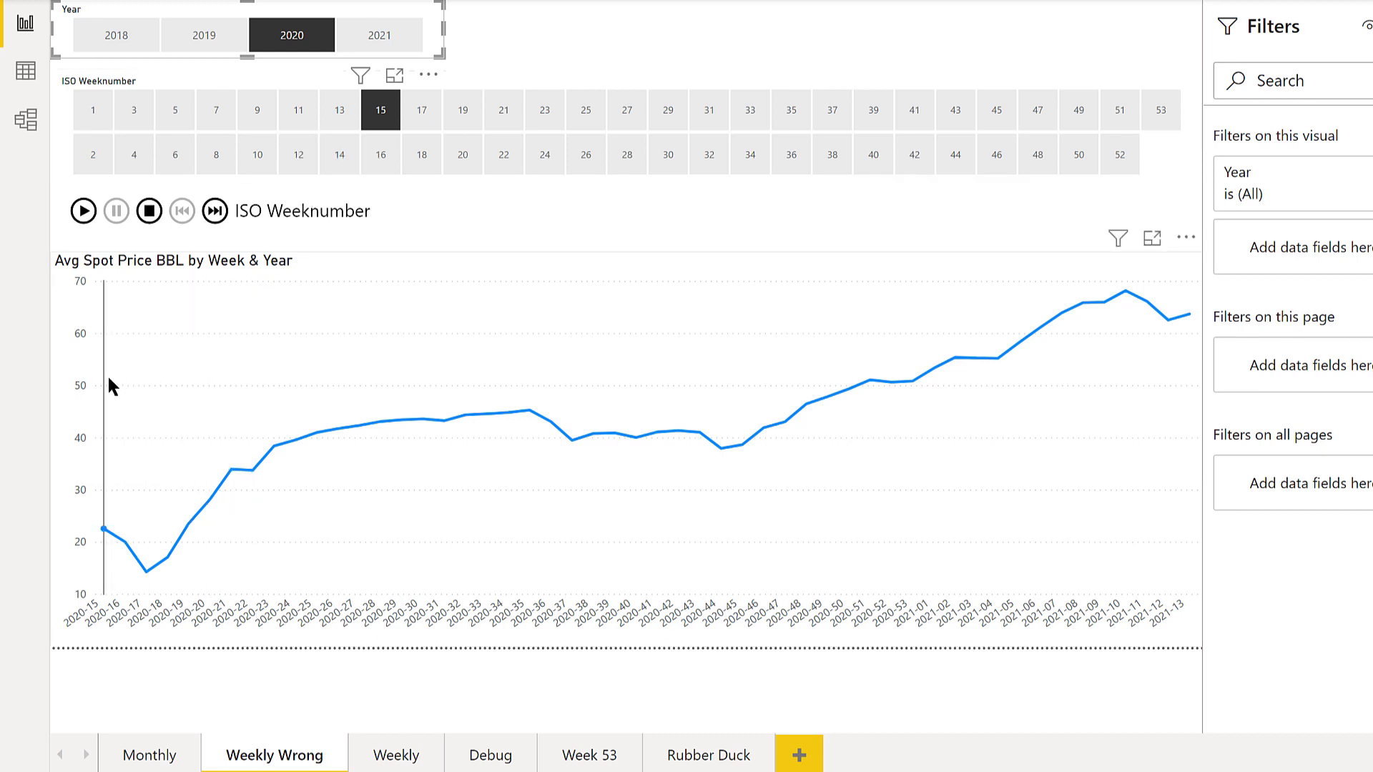
- Reset the weekly start from week 15 to week 1, then open the Week 53 page
mouse_move(111, 381)
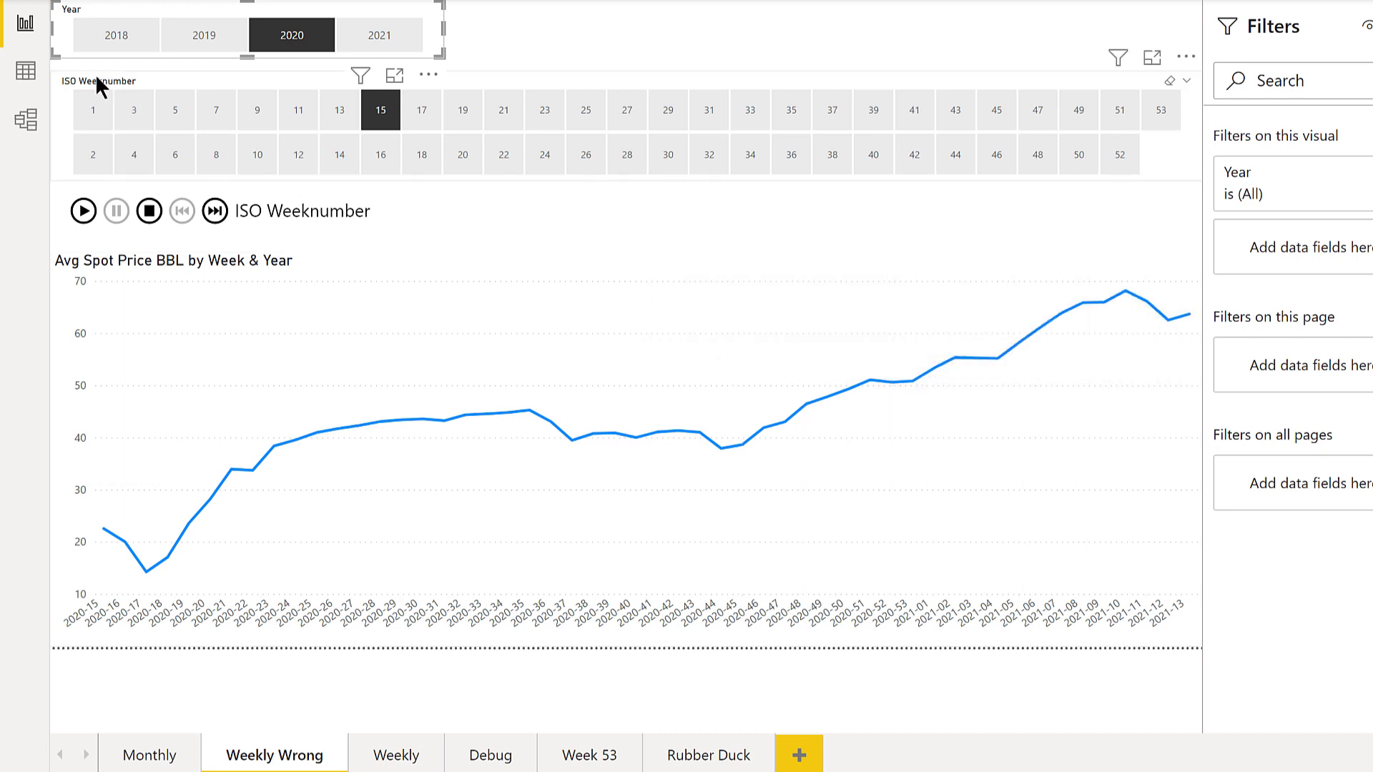
click(105, 110)
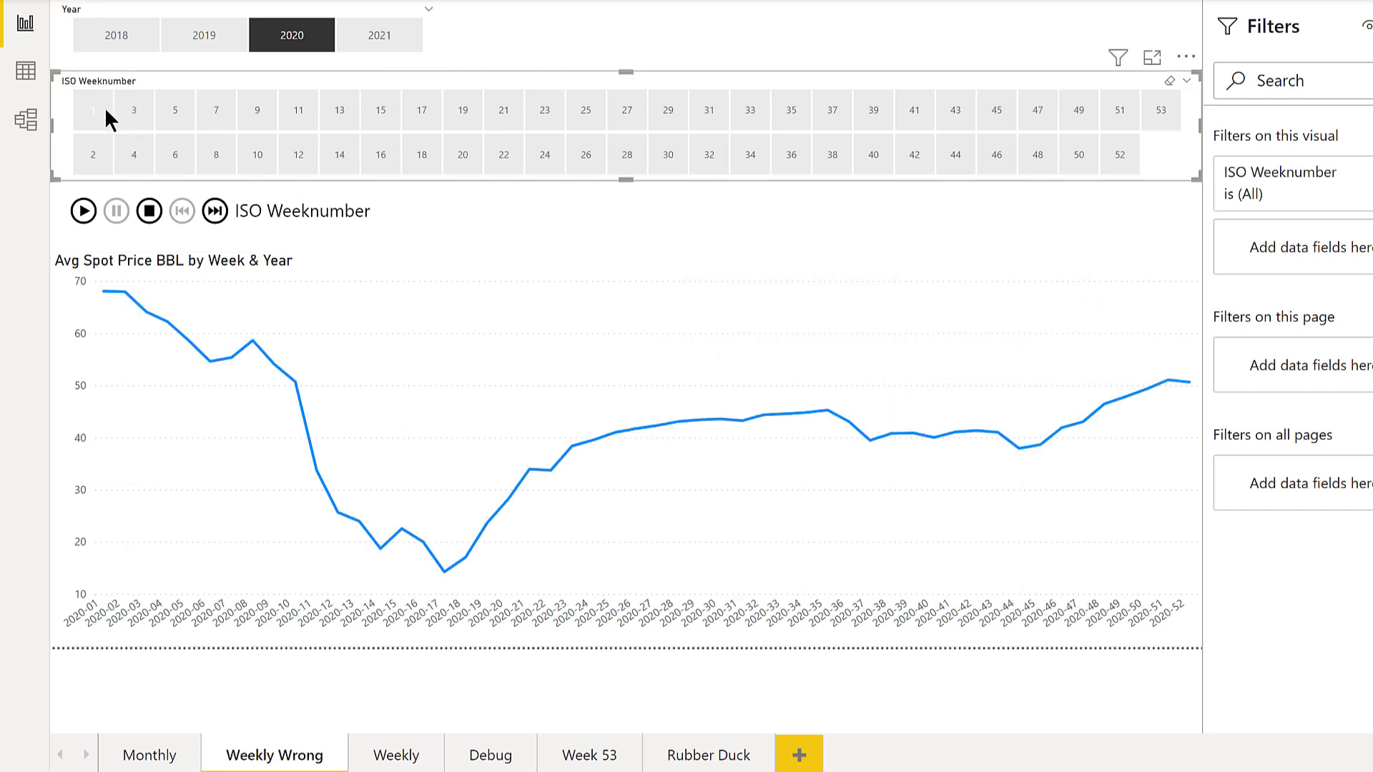
click(106, 111)
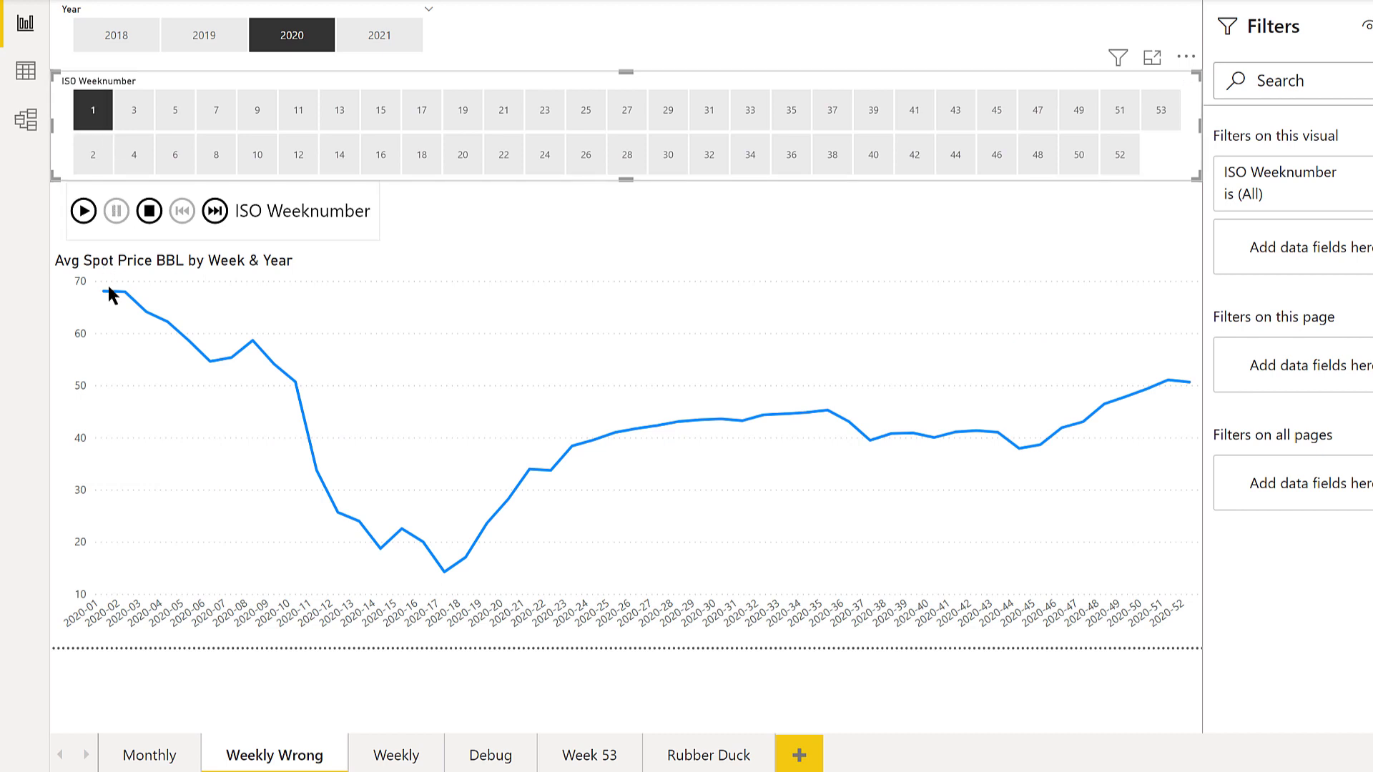
mouse_move(108, 307)
click(599, 755)
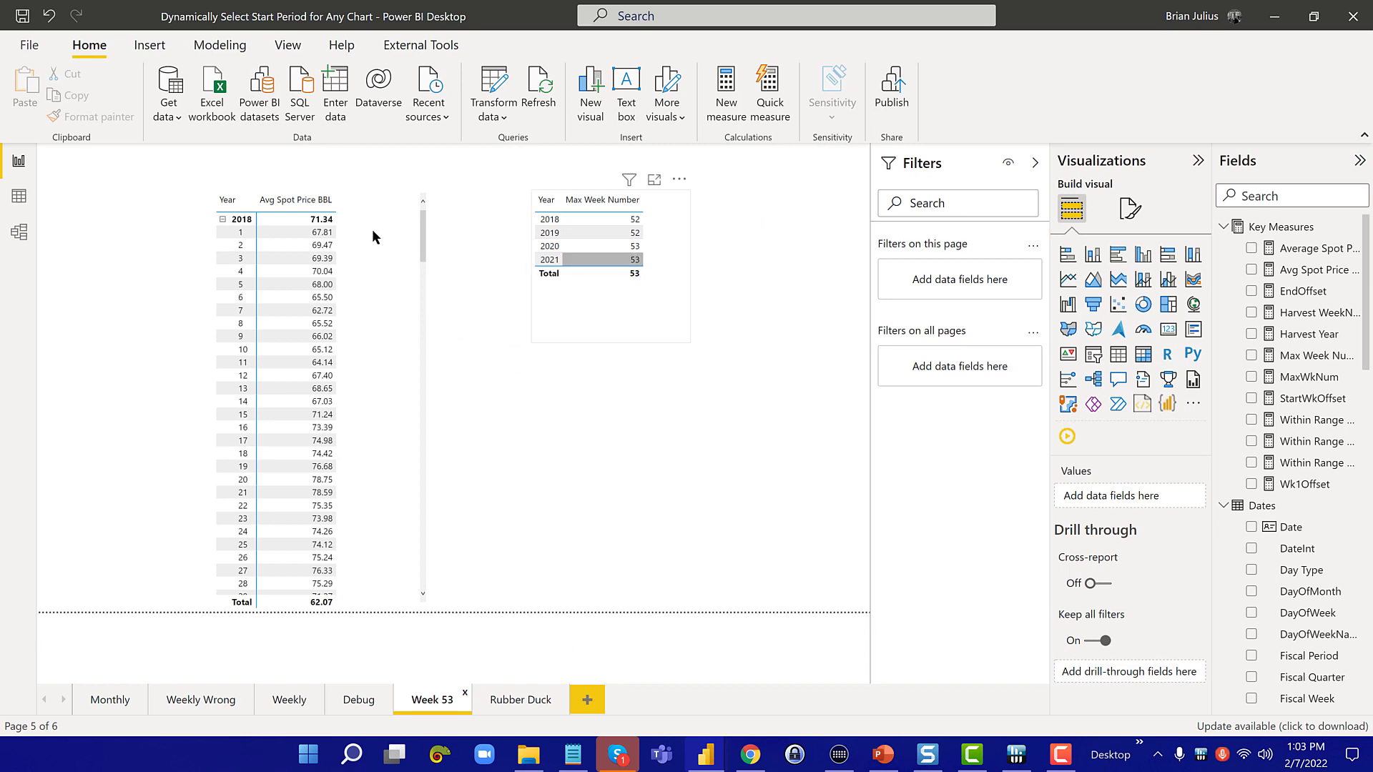
- Show the Debug2 page and the Within Range Weekly Wrong DAX, ending at StartWkOffset + 51
click(19, 196)
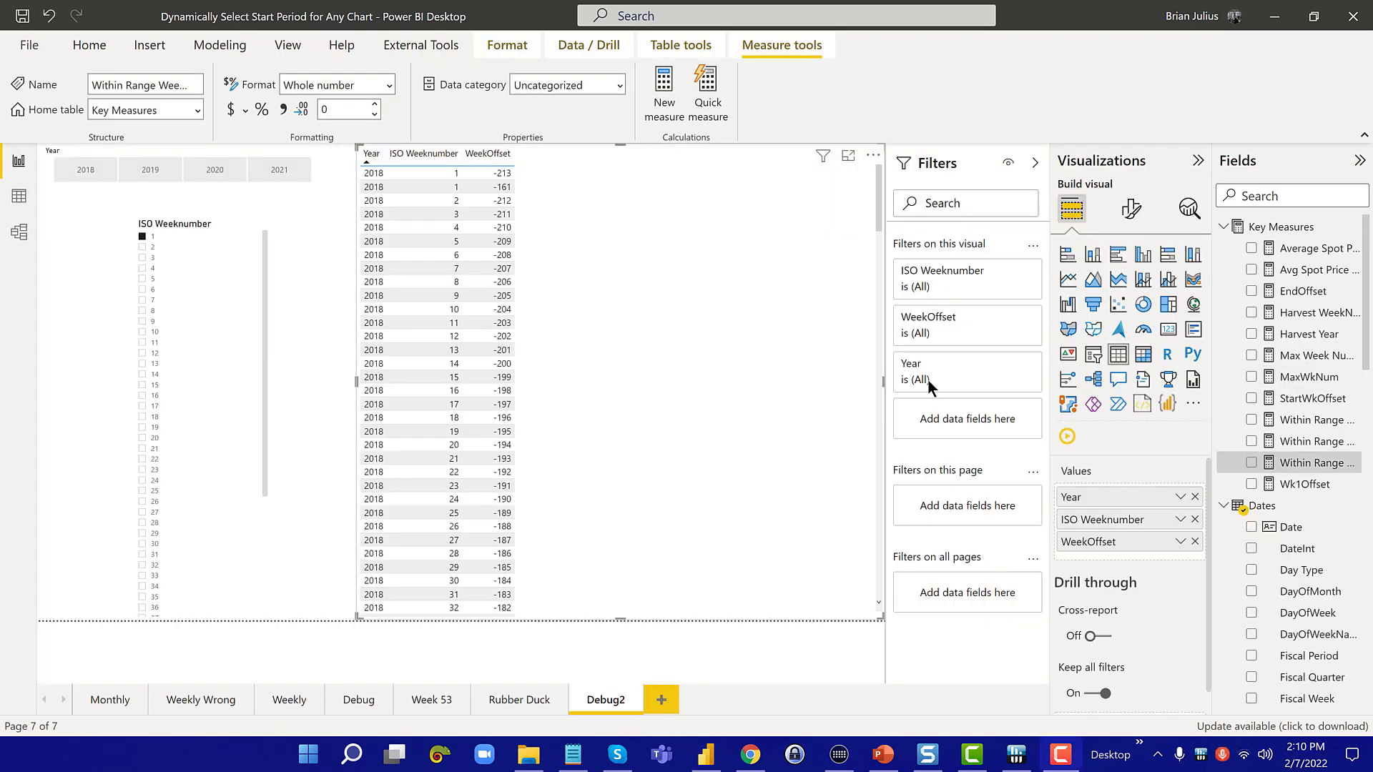
click(1292, 441)
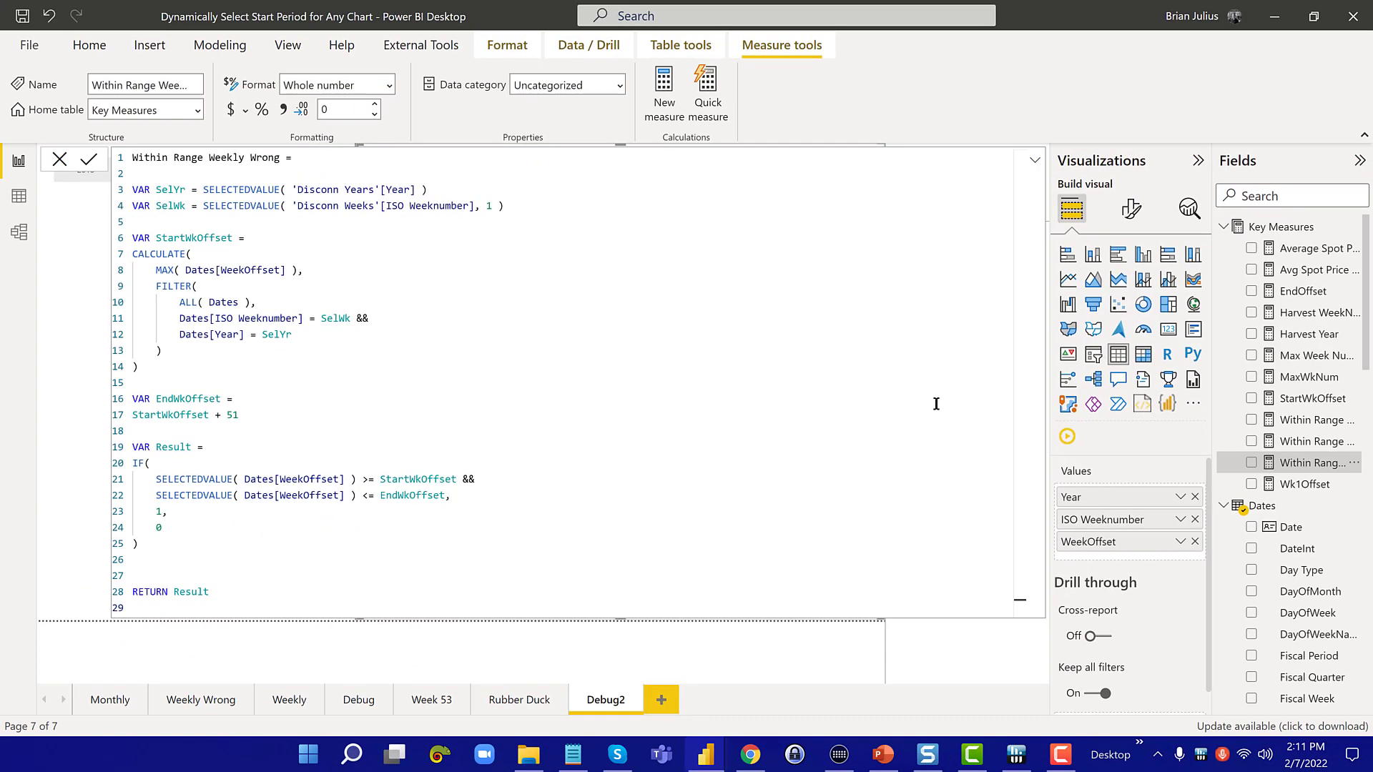
- Review the Within Range Weekly DAX, ending at BeginOffset + [MaxWkNum] - 1, then cancel the formula bar
click(1306, 442)
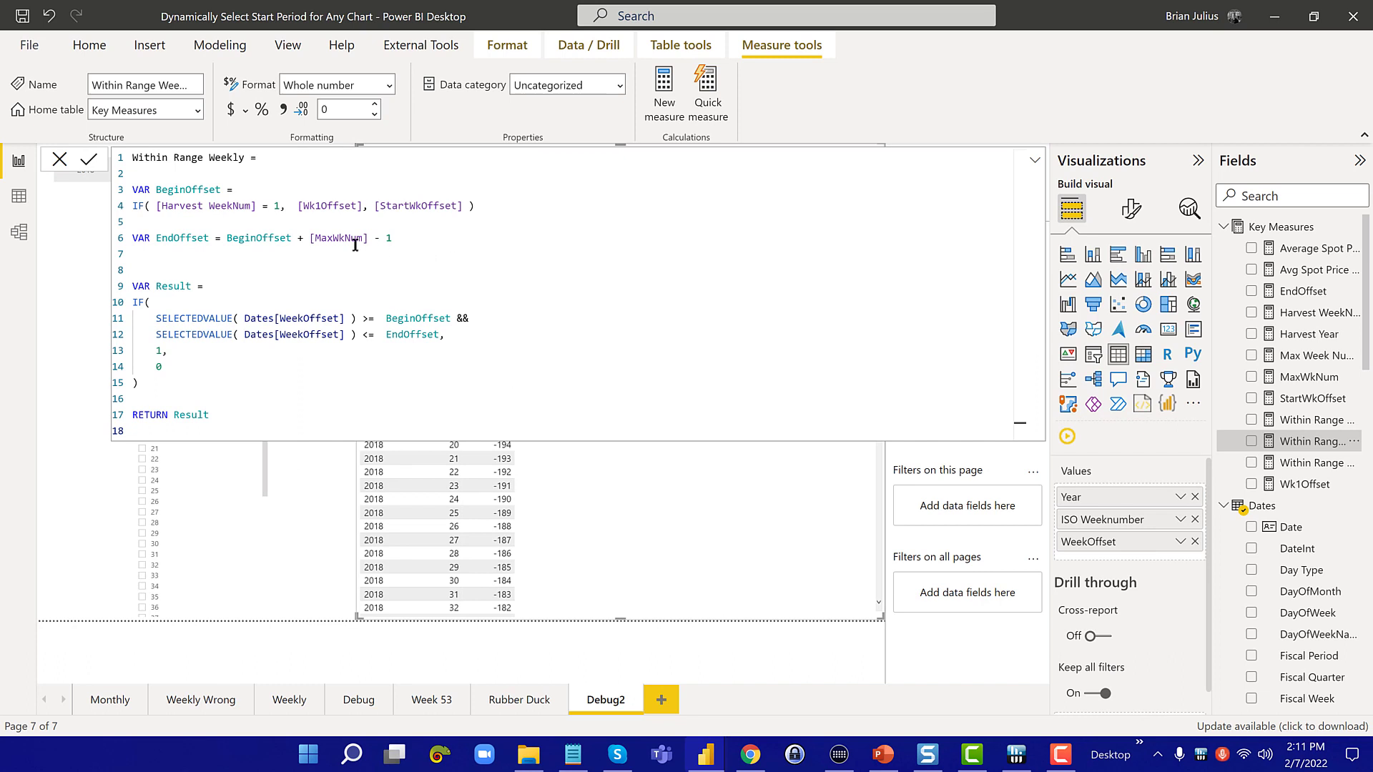
click(60, 159)
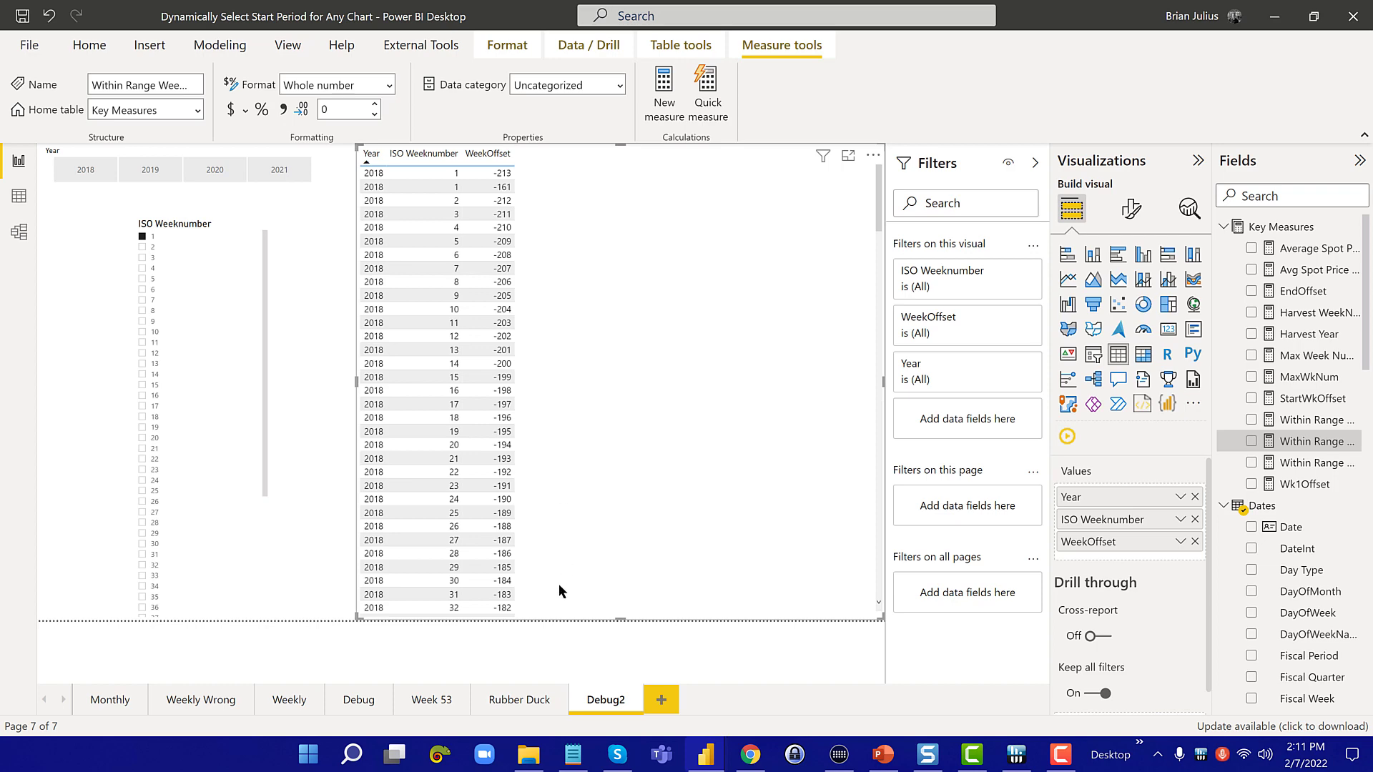
- Switch to the Rubber Duck report page showing the duck photo
click(530, 704)
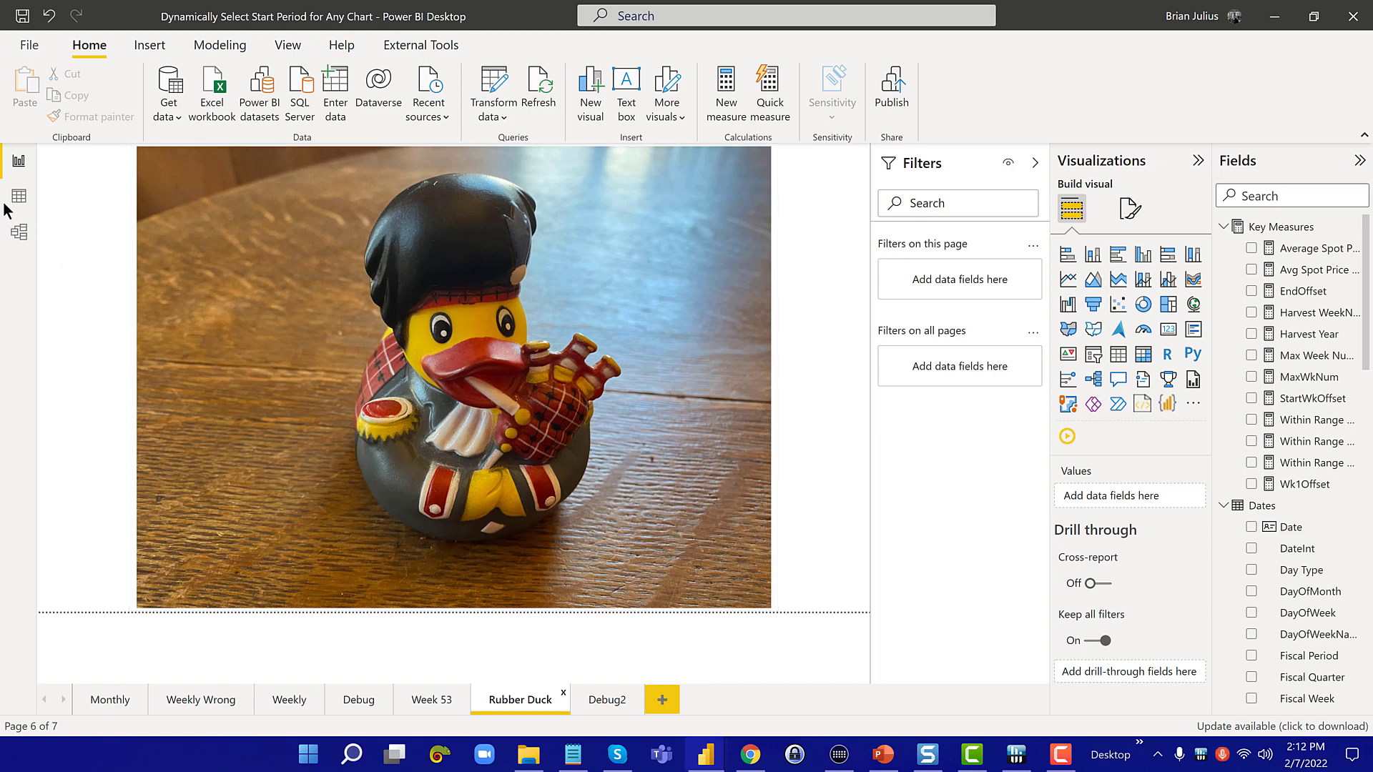
- Return to the Debug2 page listing 2018 week 1 with WeekOffsets -213 and -161
click(589, 702)
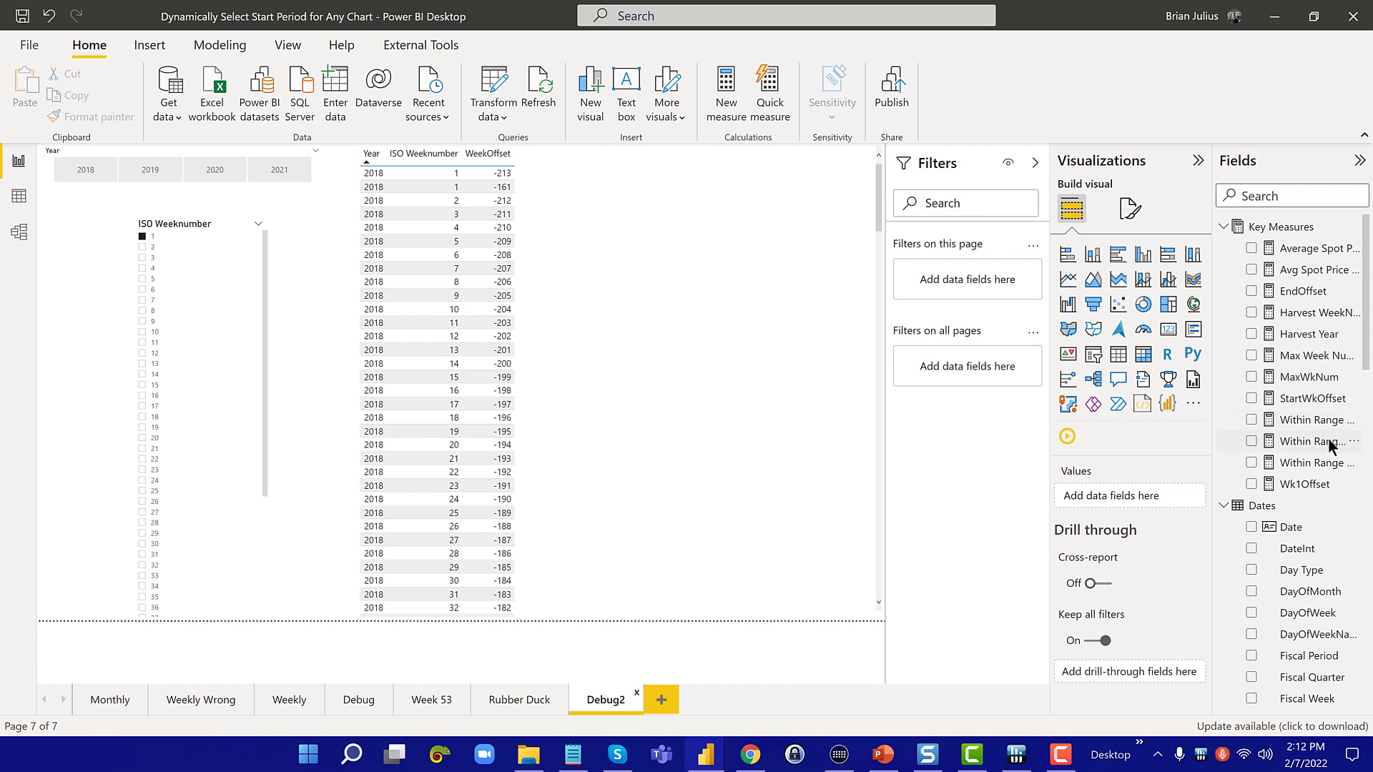
click(1316, 462)
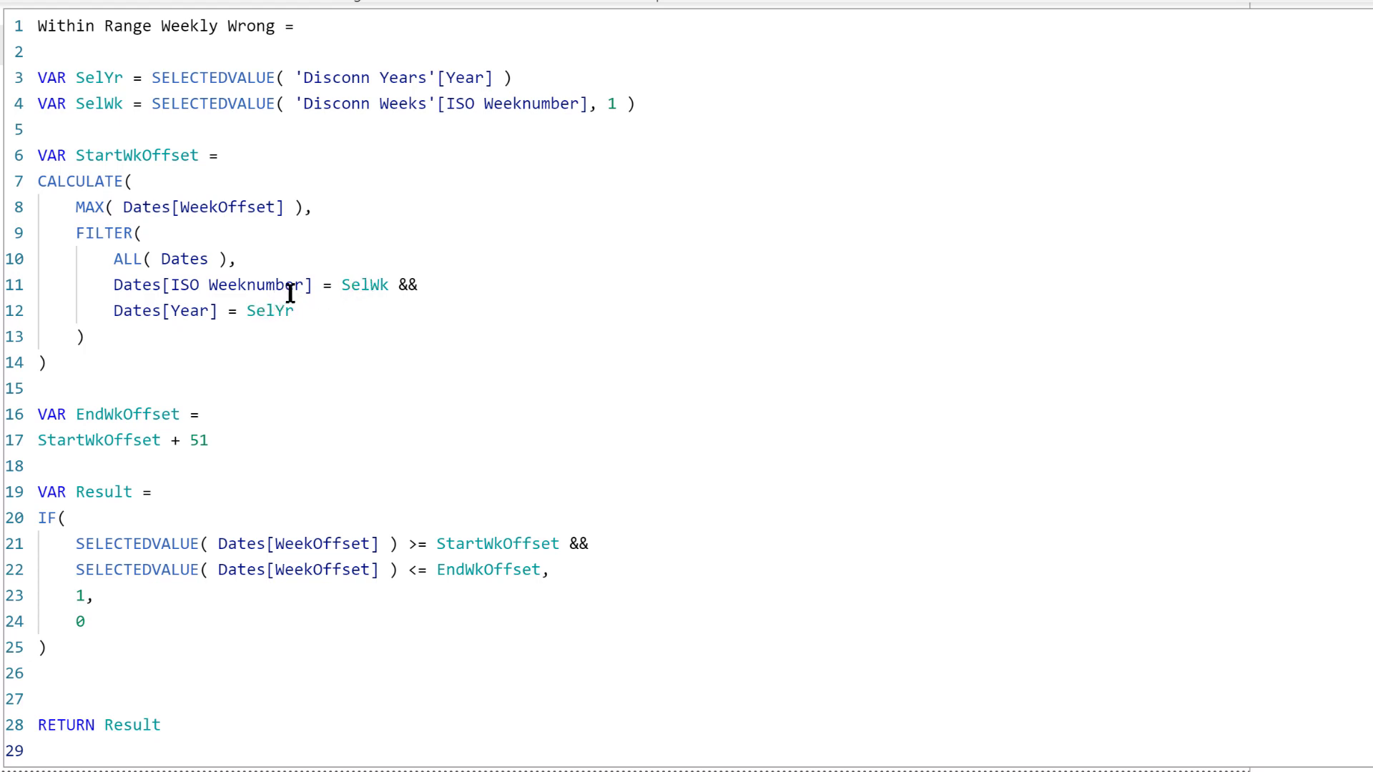
click(283, 213)
drag(283, 213, 272, 221)
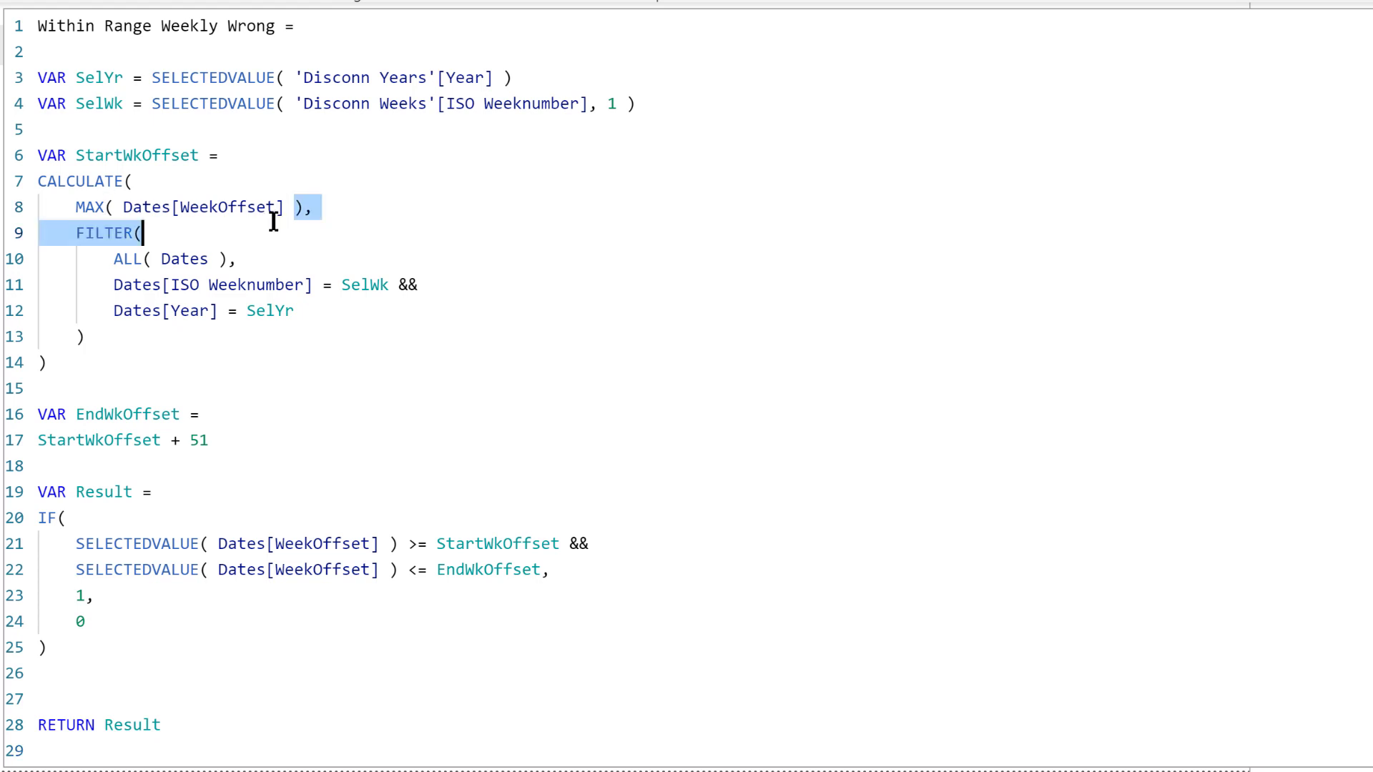
click(276, 208)
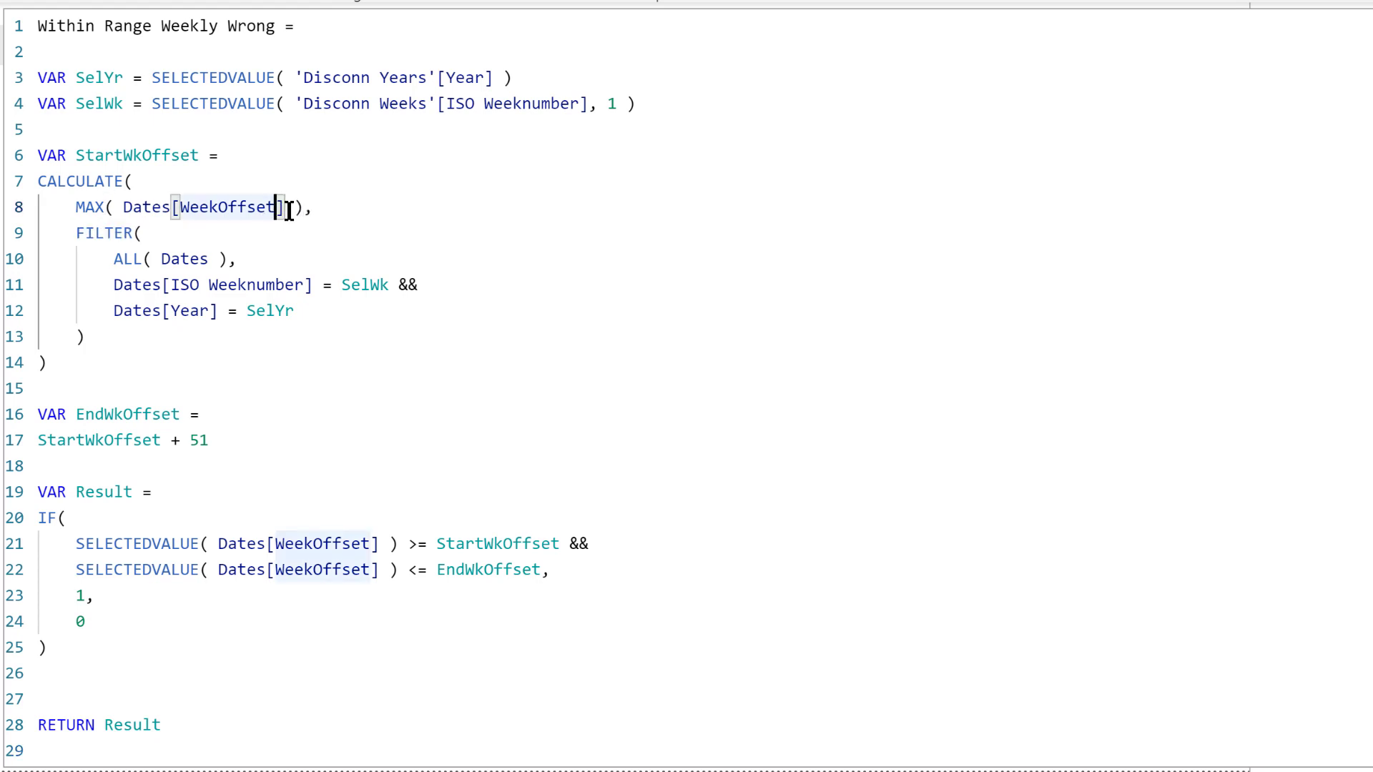
click(301, 209)
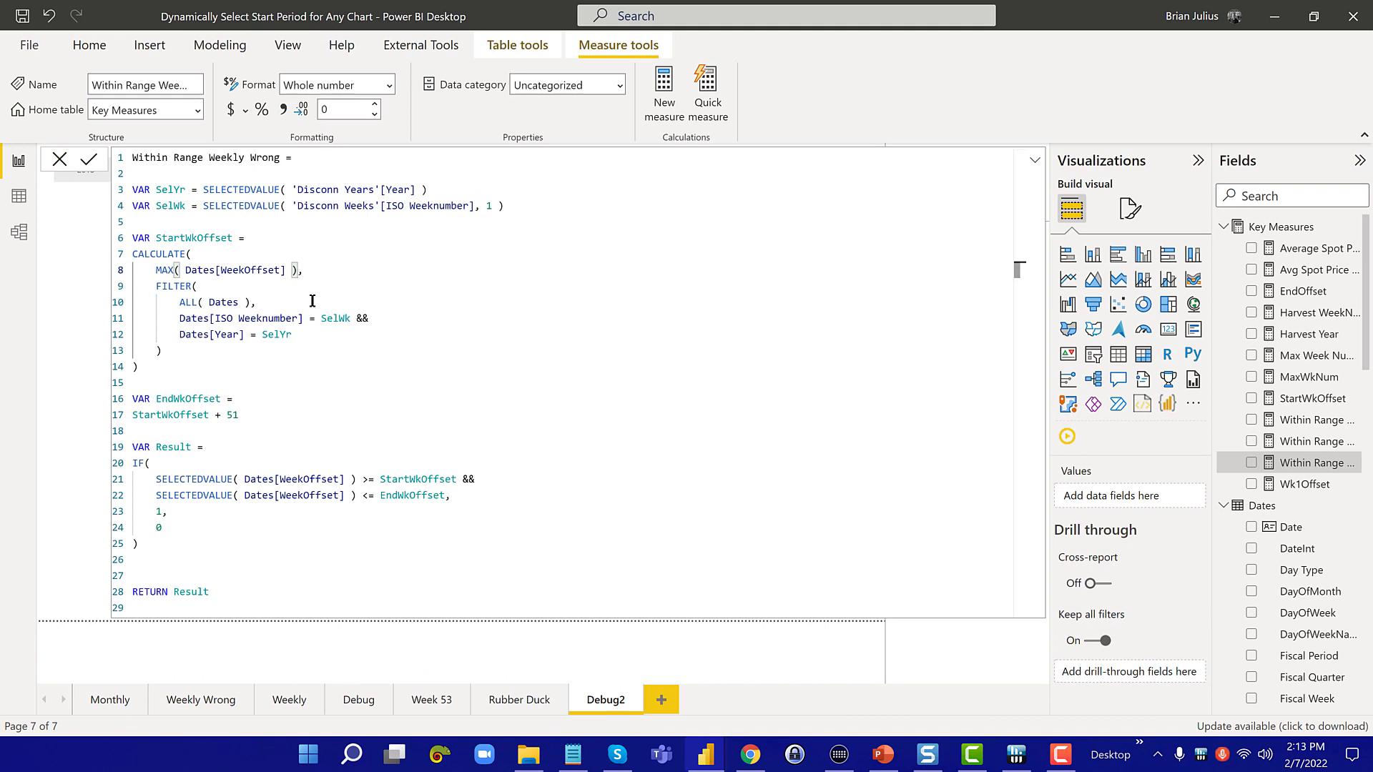
click(61, 159)
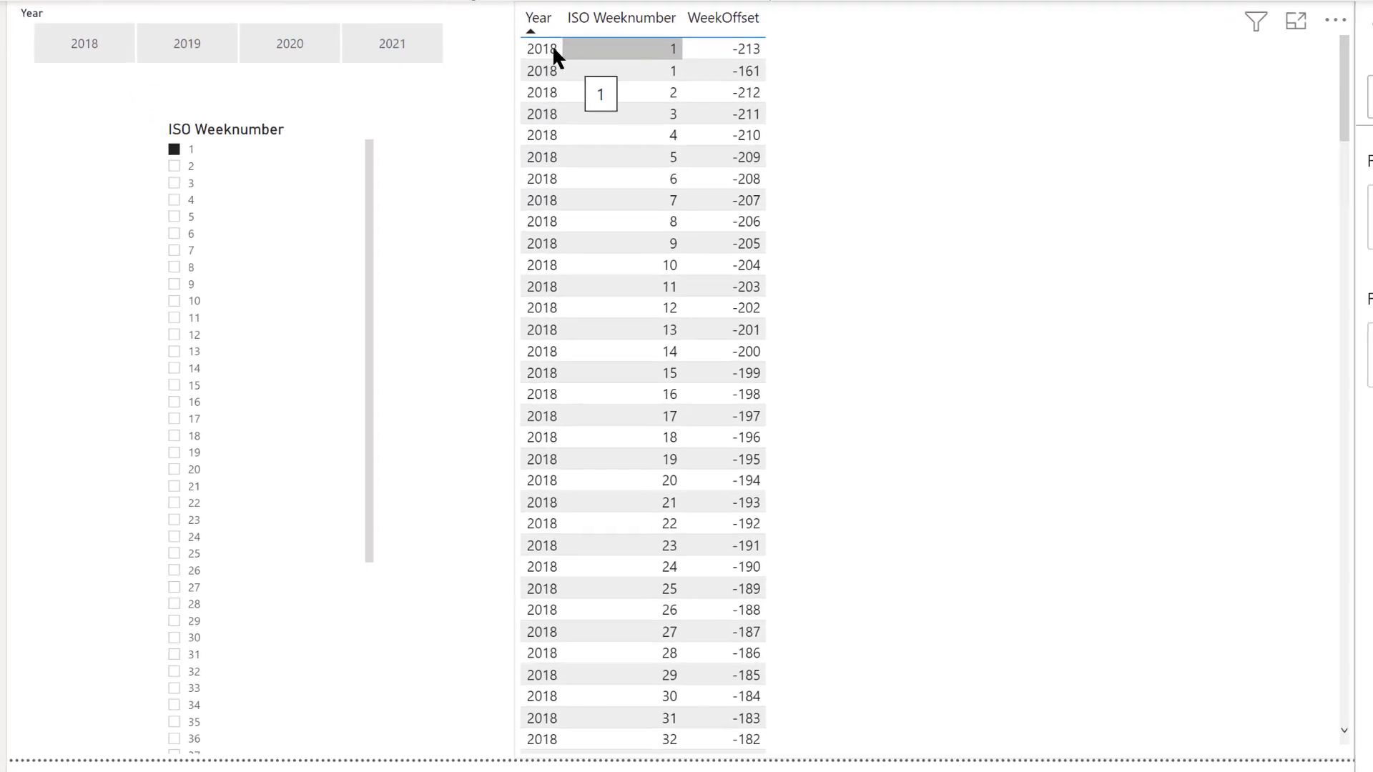
- Check the WeekOffset -213 row, then show the StartWkOffset DAX using MIN of WeekOffset for the harvest week and year
click(744, 48)
click(744, 47)
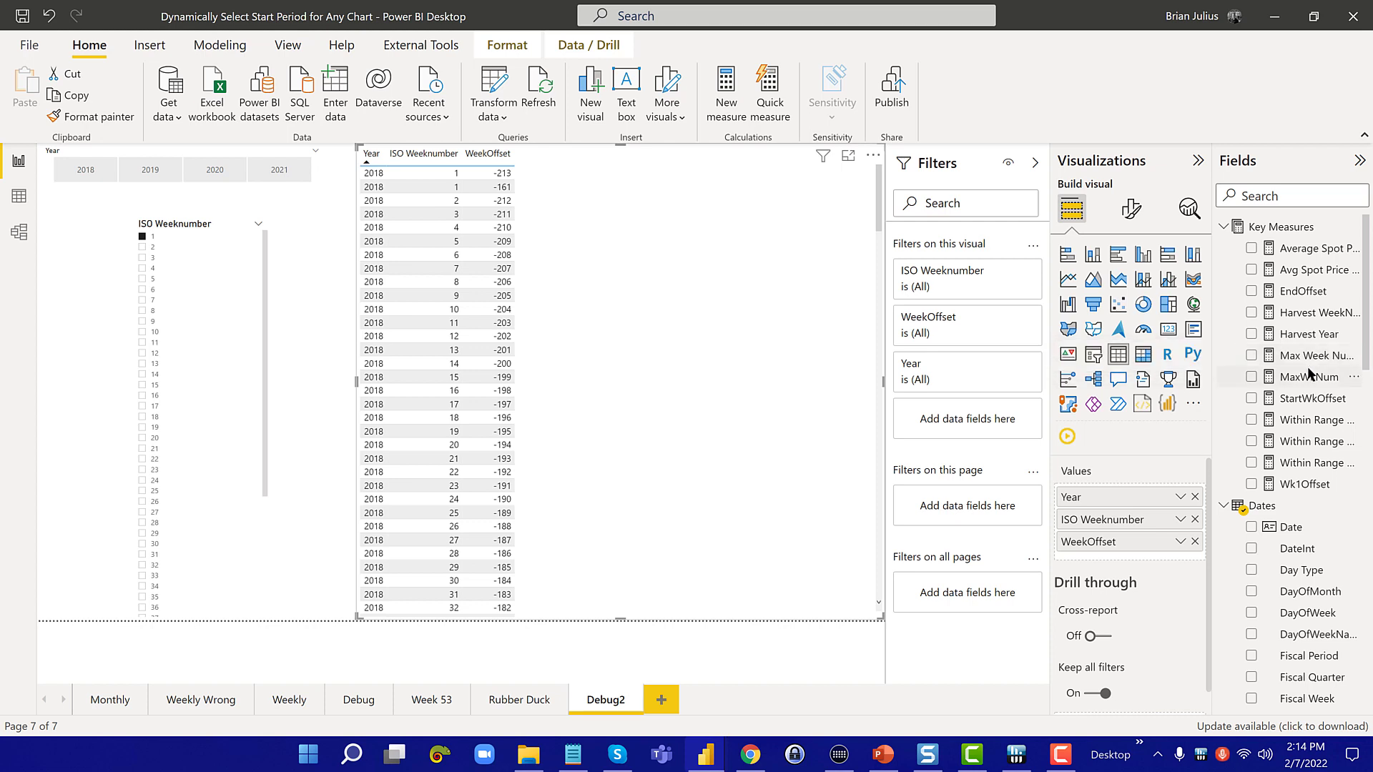
click(1318, 403)
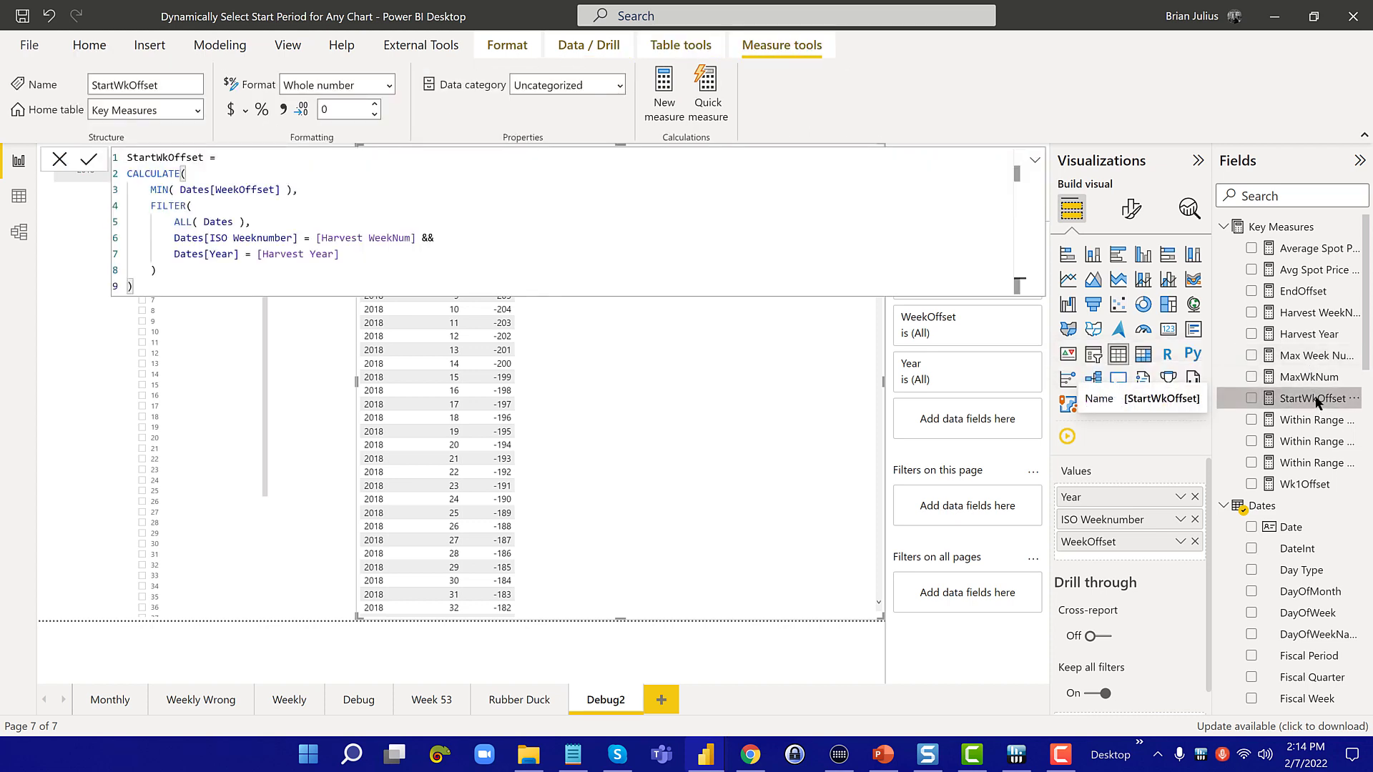
- Inspect the Wk1Offset DAX, highlighting its ISO week 2 condition in the harvest year
click(1304, 484)
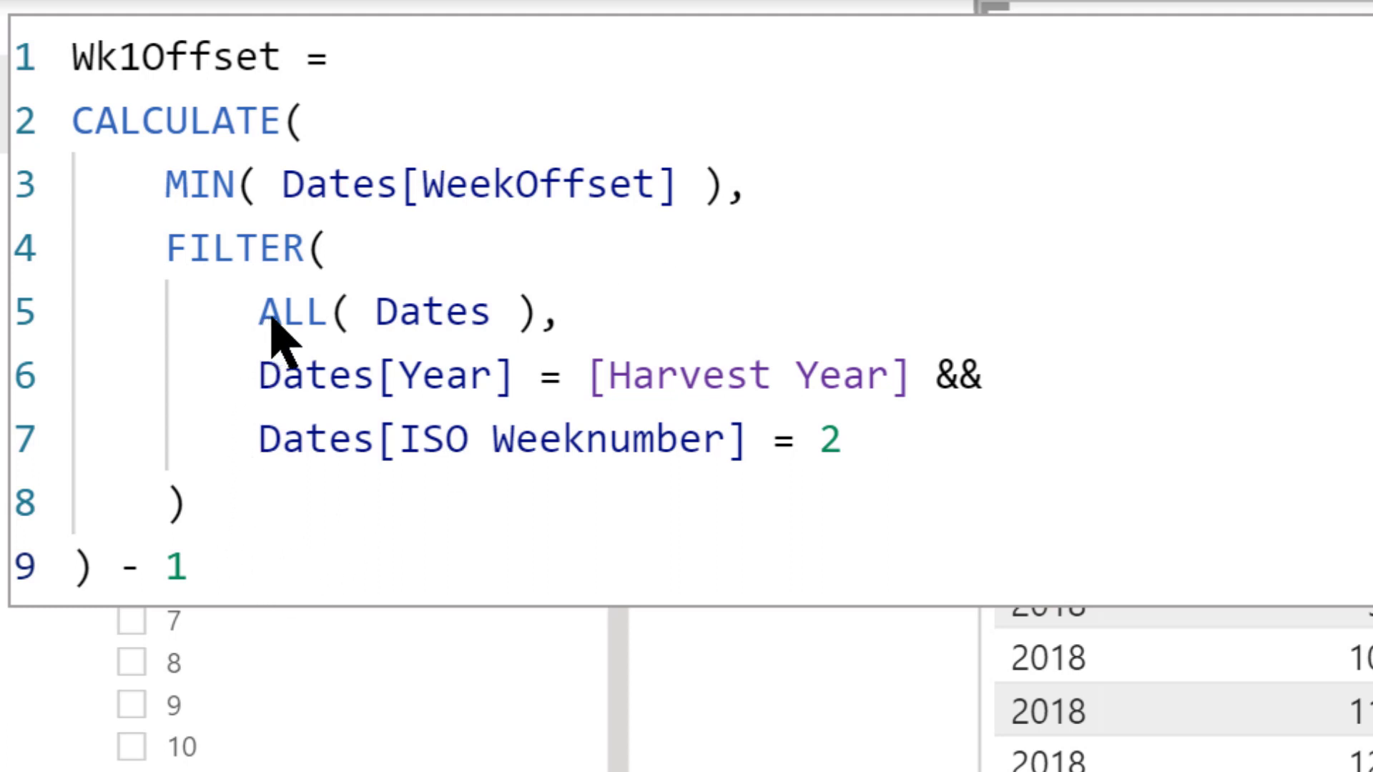
drag(887, 475, 890, 470)
click(895, 466)
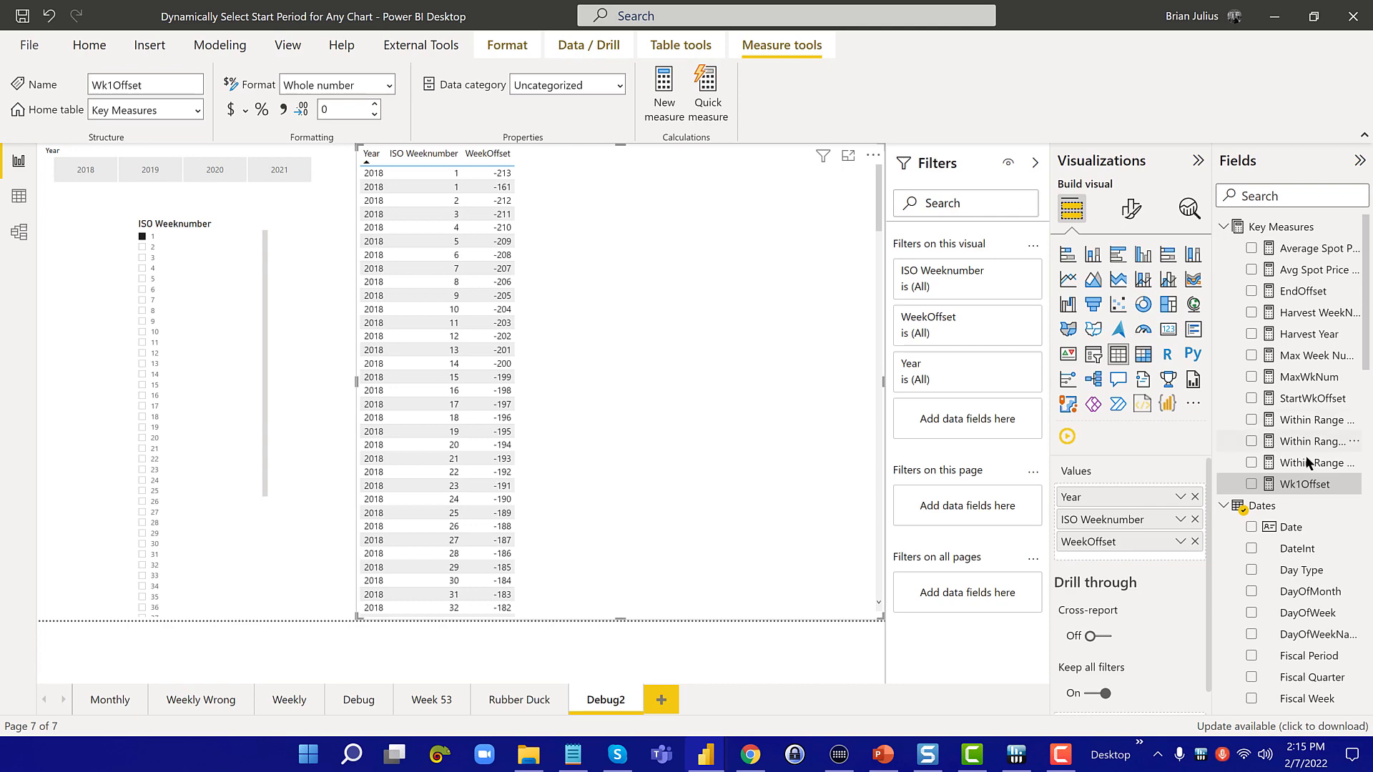
click(1306, 457)
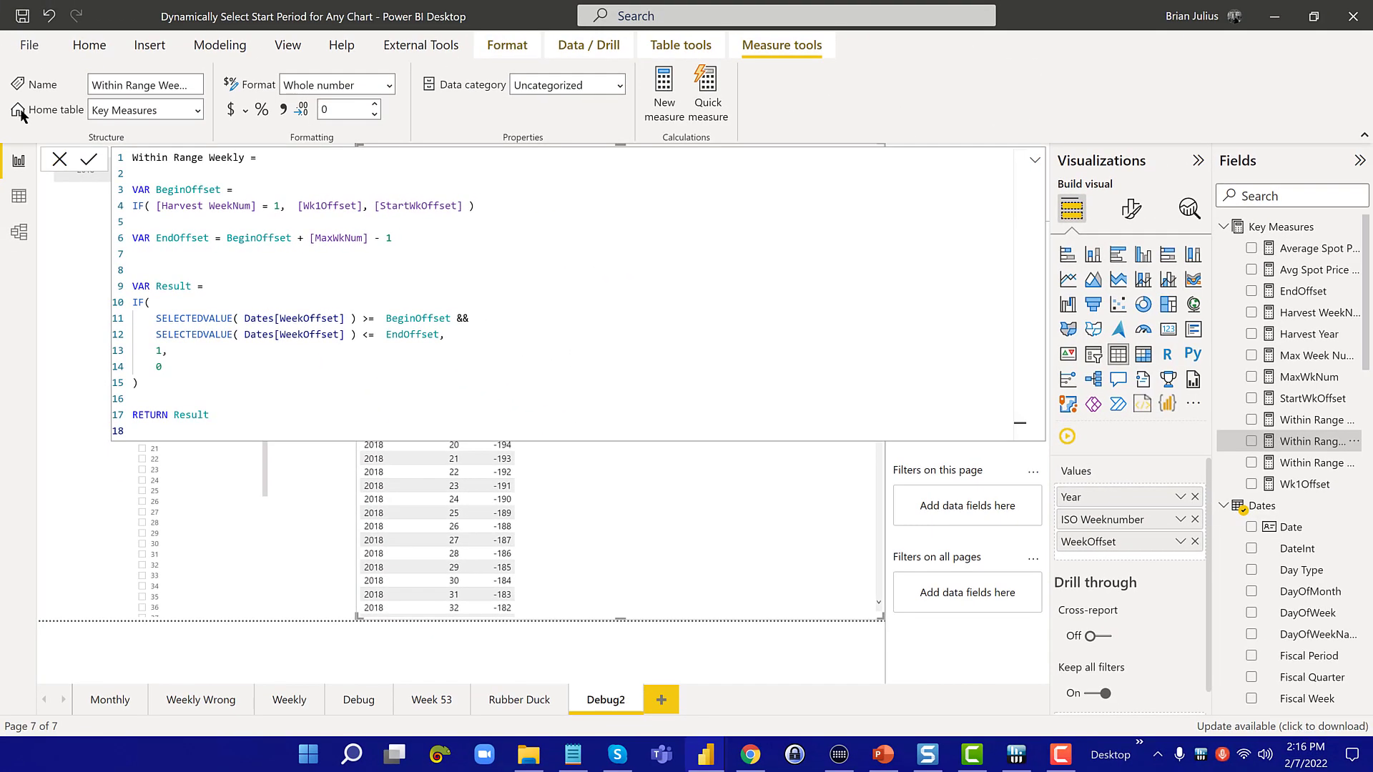
click(60, 159)
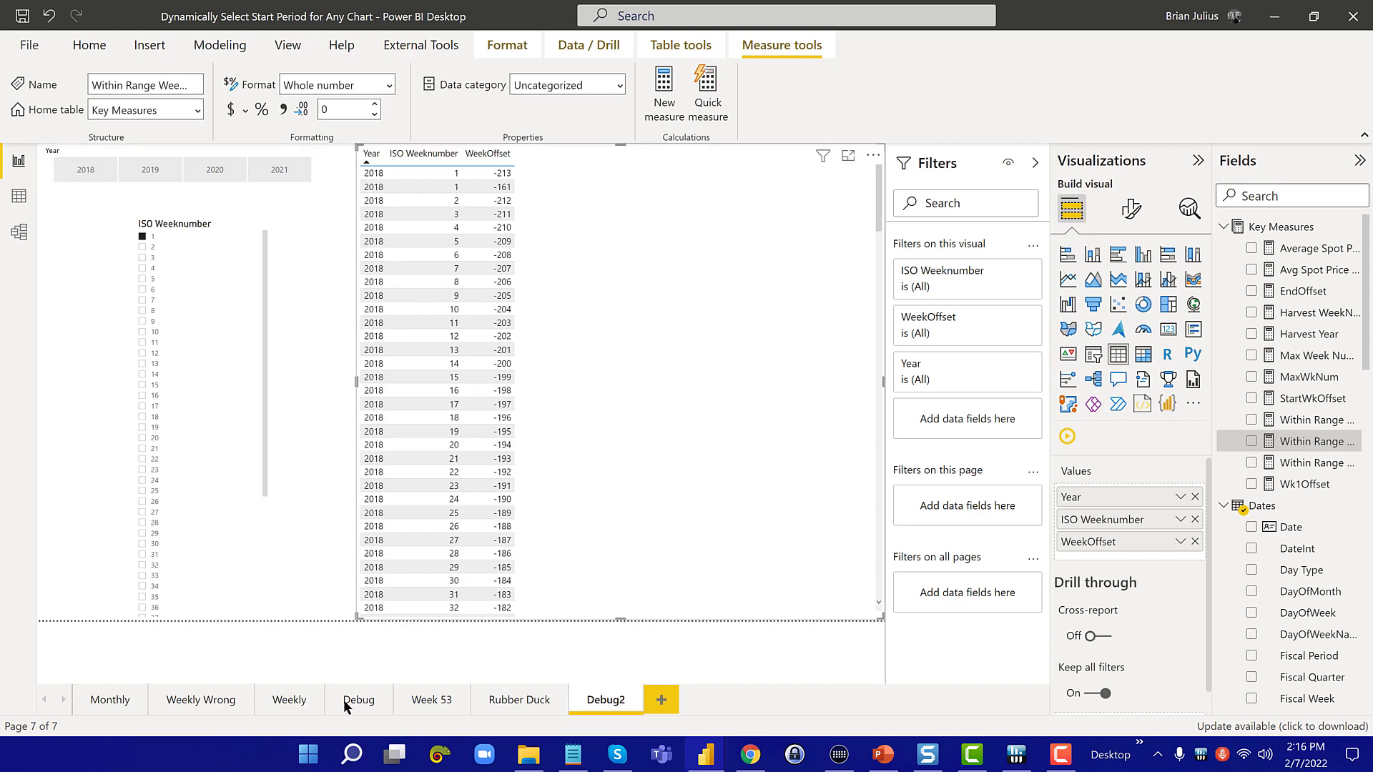
- On the Weekly page, set the slicers to 2020 and week 1 so the chart spans 2020-01 to 2020-53
click(307, 701)
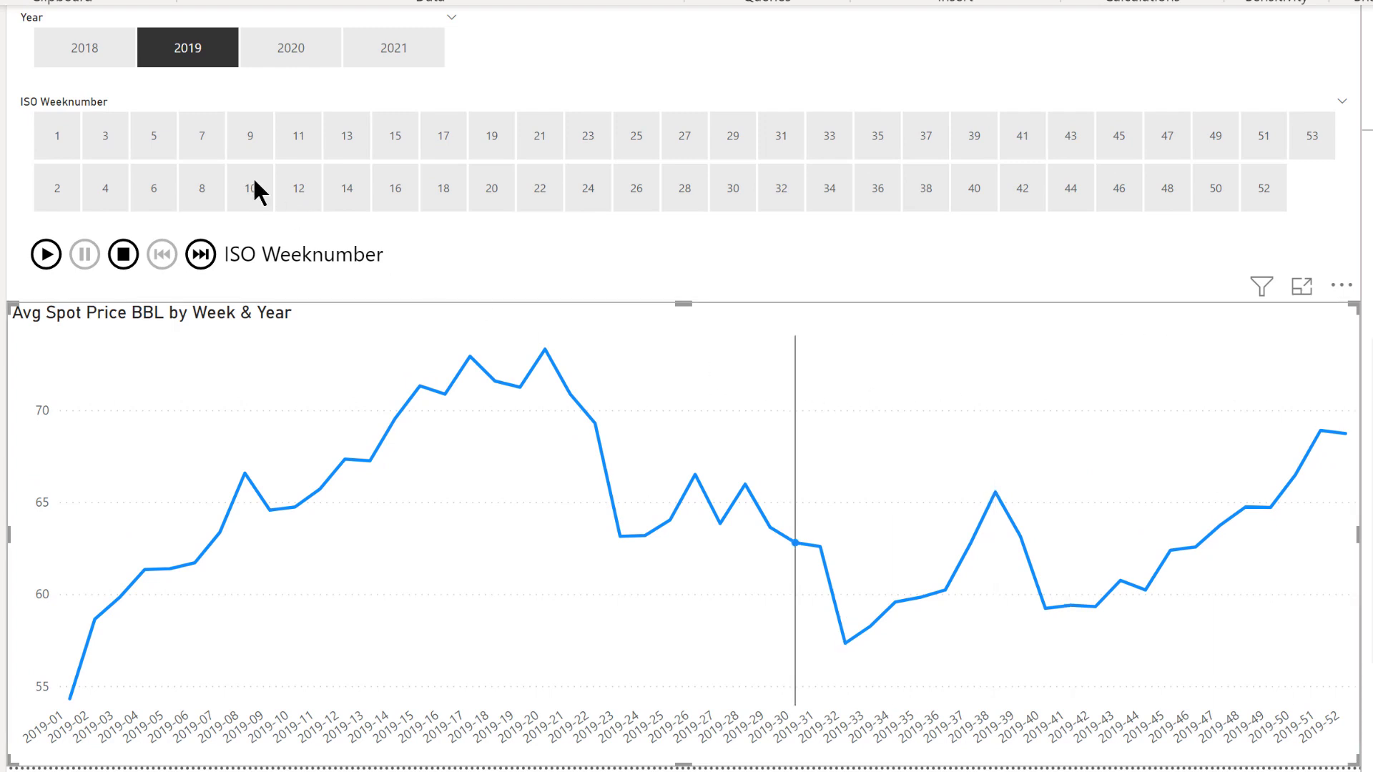
click(145, 121)
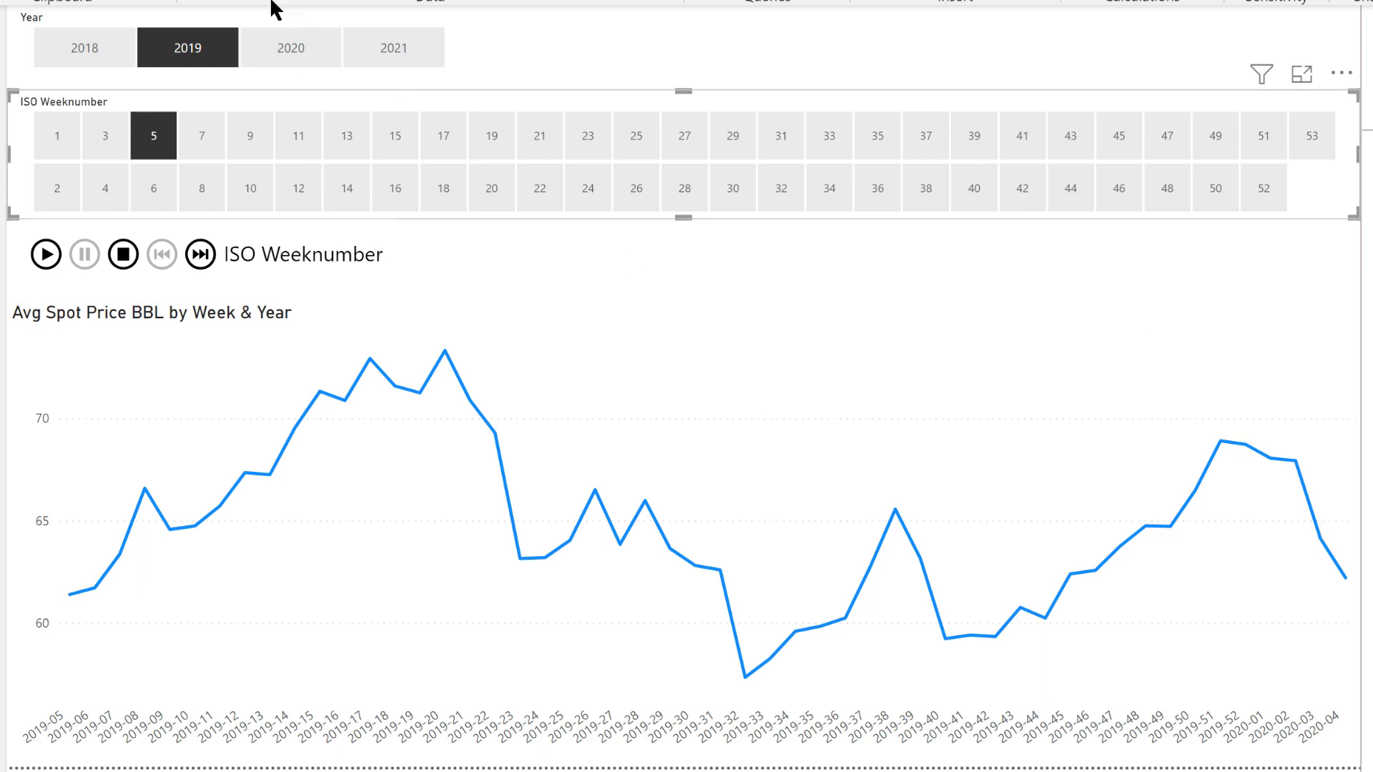
click(298, 42)
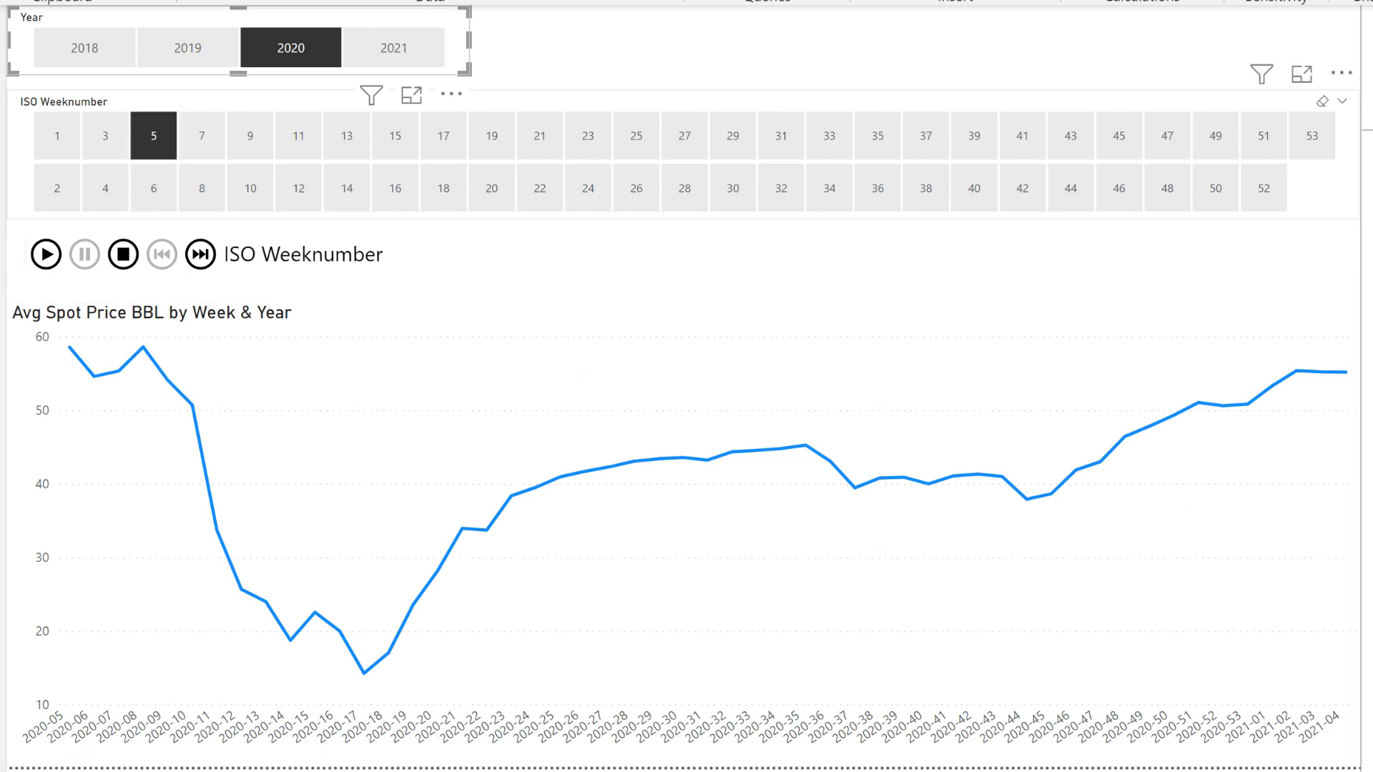
click(40, 120)
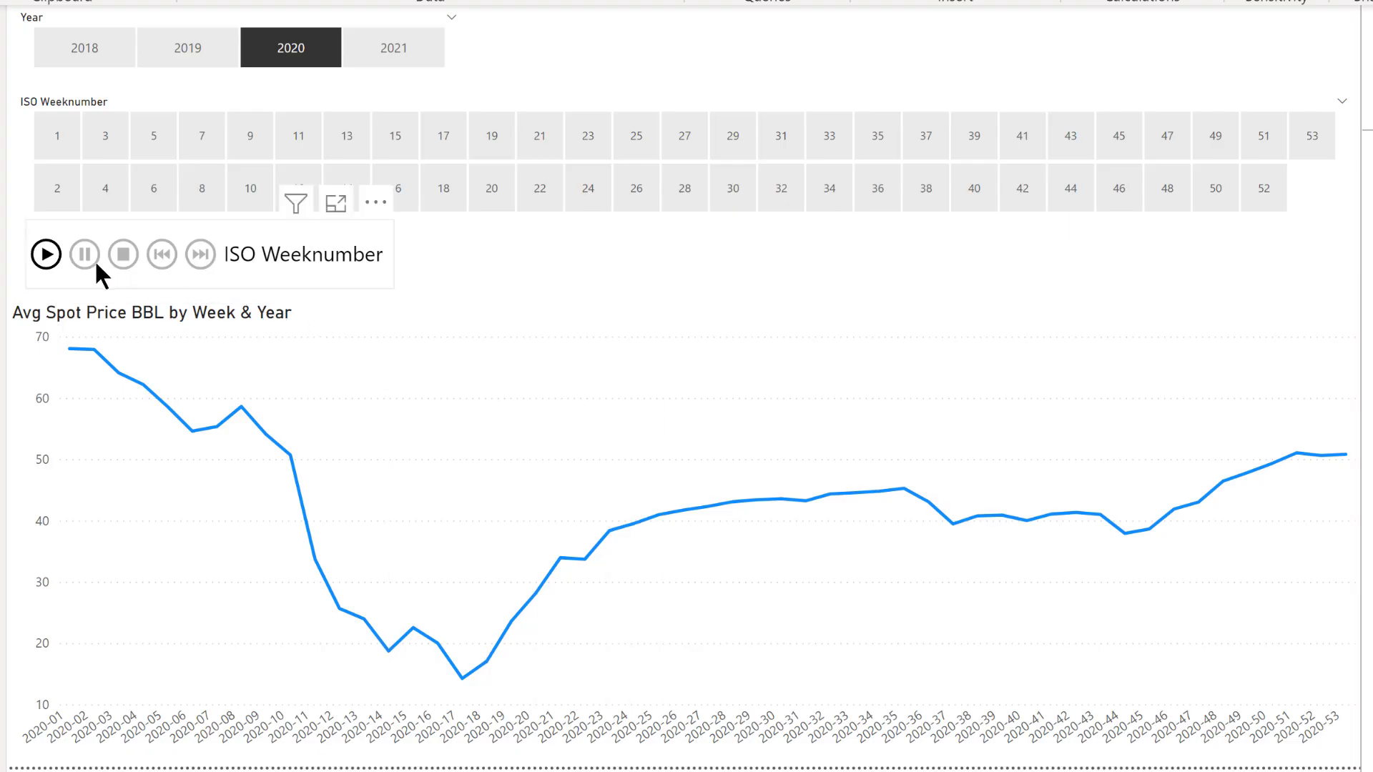
- Play the ISO Weeknumber animation, stepping the 52-week window through successive starting weeks
click(68, 260)
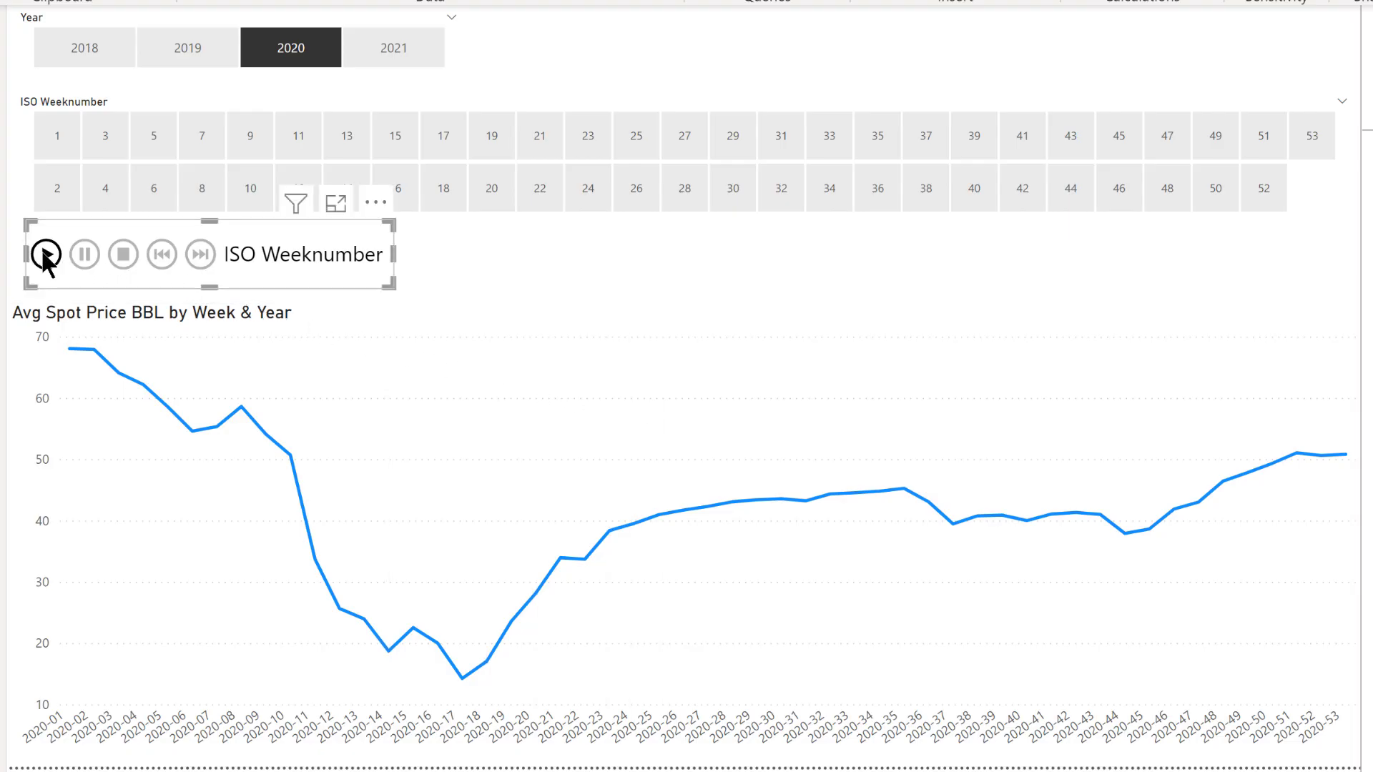
click(46, 255)
mouse_move(1351, 638)
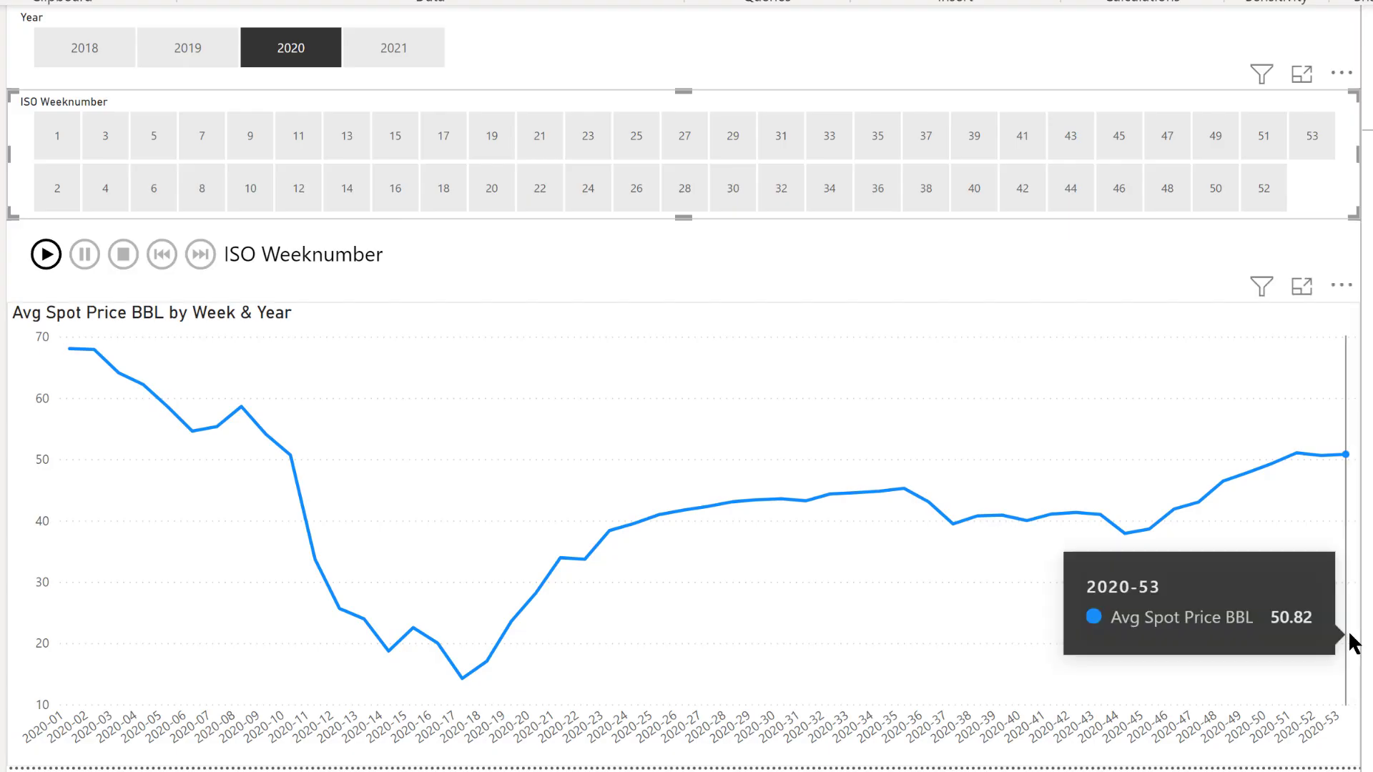